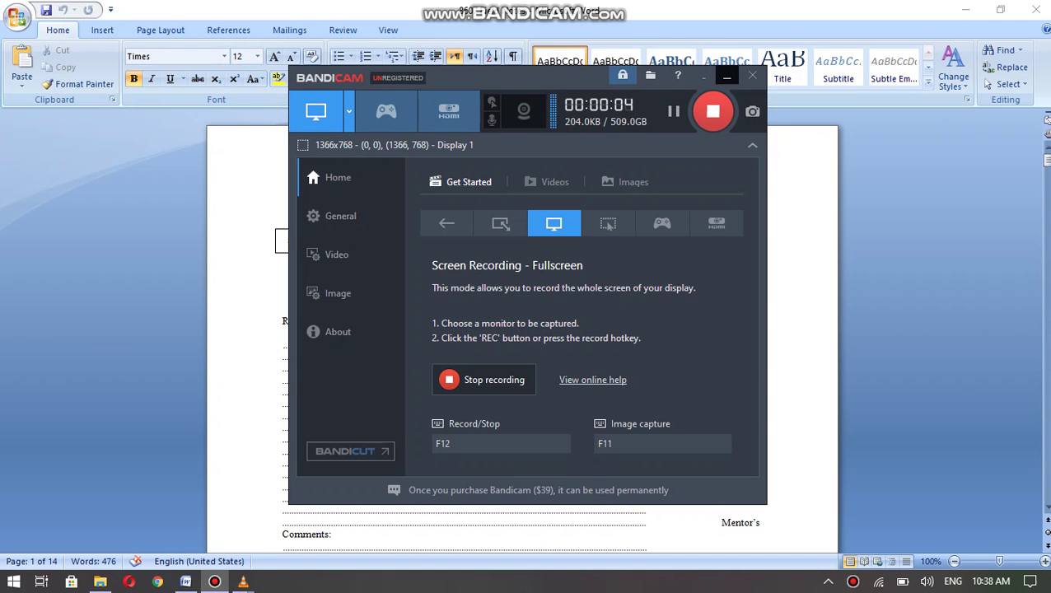
Hide the recorder, then add blank lines above the Field Notes title so the form starts on page 2.
{"action": "left_click", "coordinate": [726, 76]}
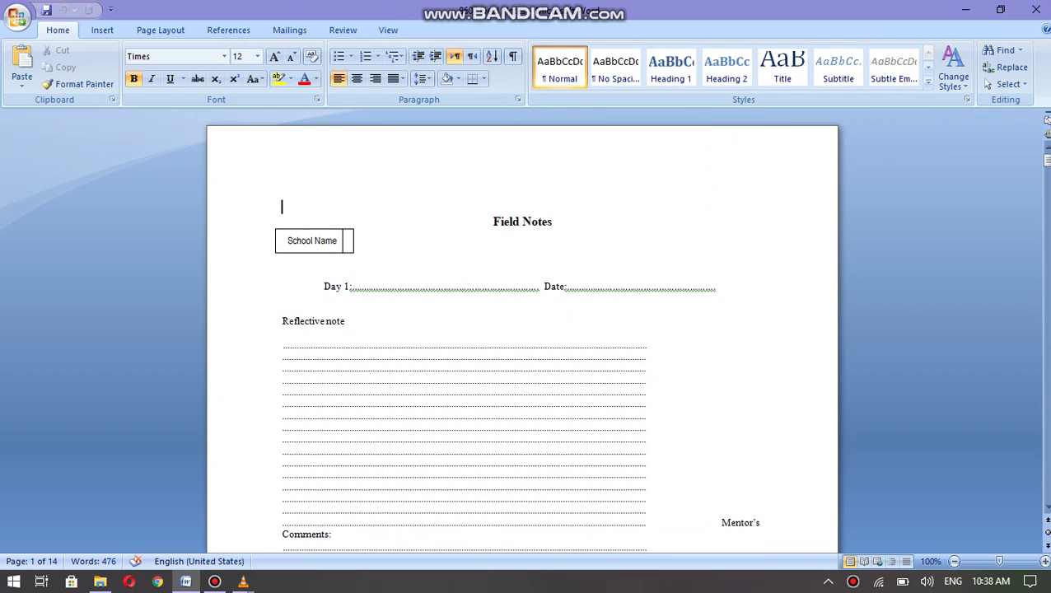
{"action": "key", "text": "Return"}
{"action": "key", "text": "Return"}
{"action": "key", "text": "Return"}
{"action": "key", "text": "Return"}
{"action": "key", "text": "Return"}
{"action": "key", "text": "Return"}
{"action": "key", "text": "Return"}
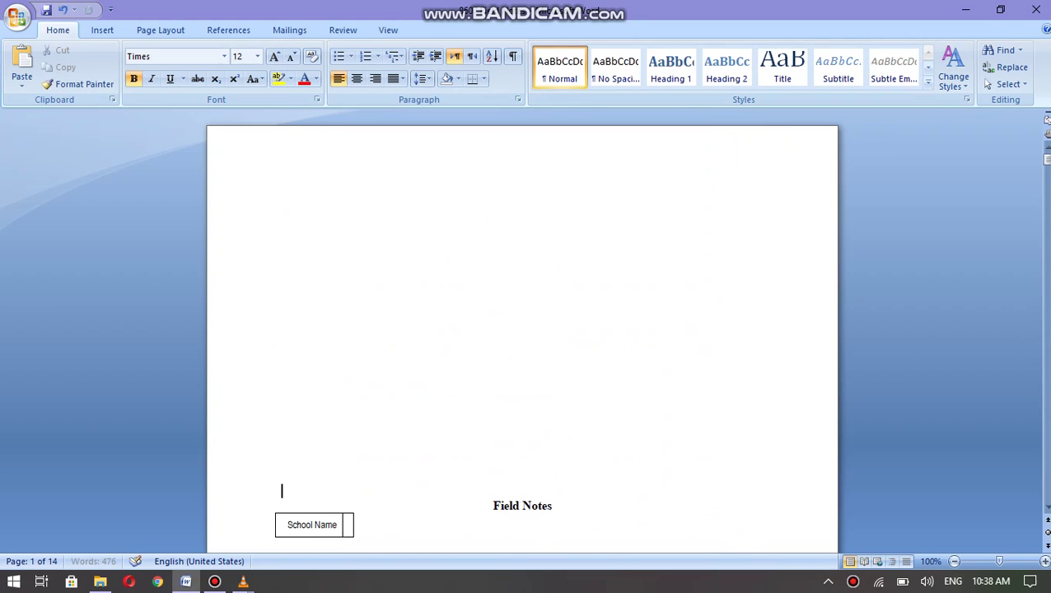
{"action": "key", "text": "Return"}
{"action": "key", "text": "Return"}
{"action": "key", "text": "Return"}
{"action": "key", "text": "Return"}
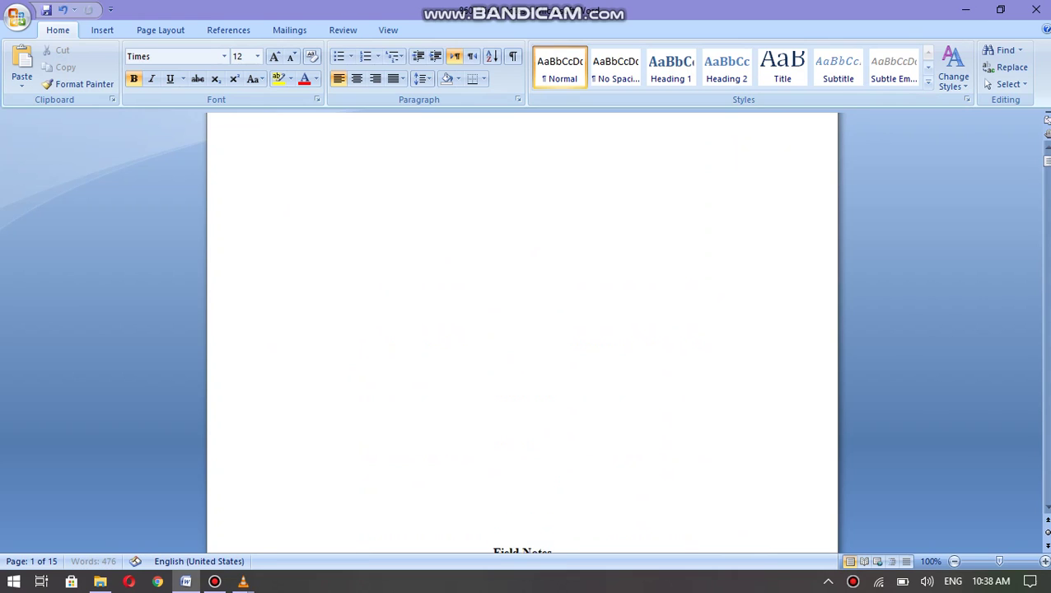
{"action": "key", "text": "BackSpace"}
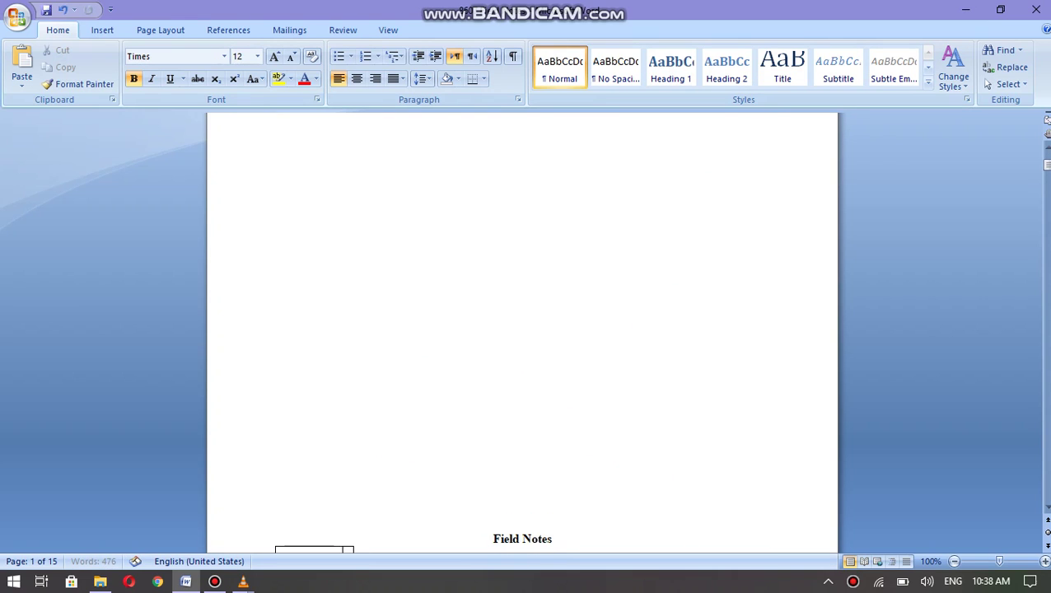
{"action": "key", "text": "Return"}
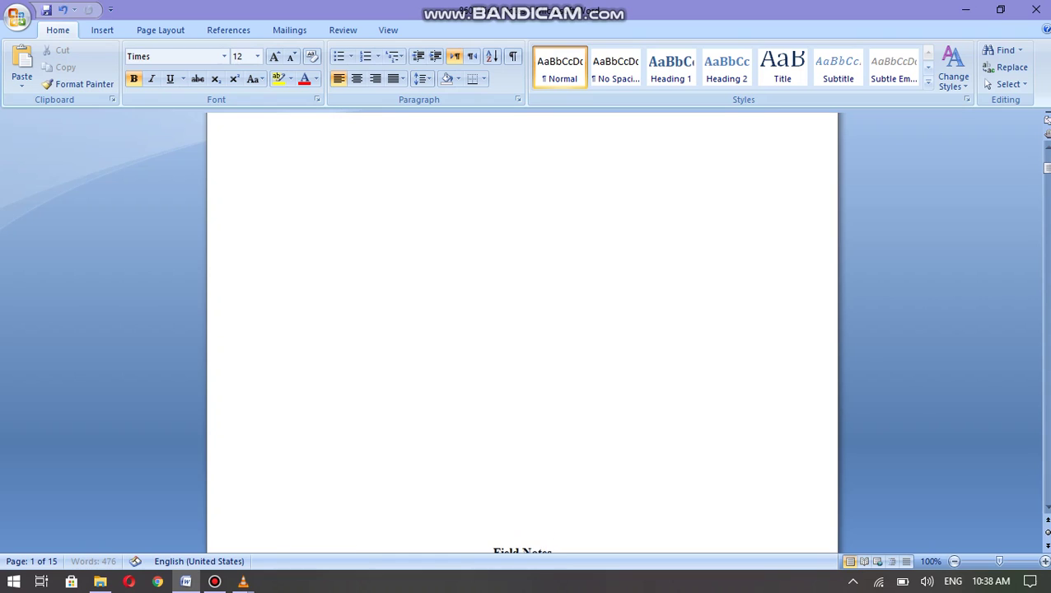
{"action": "key", "text": "BackSpace"}
{"action": "key", "text": "BackSpace"}
{"action": "key", "text": "BackSpace"}
{"action": "key", "text": "BackSpace"}
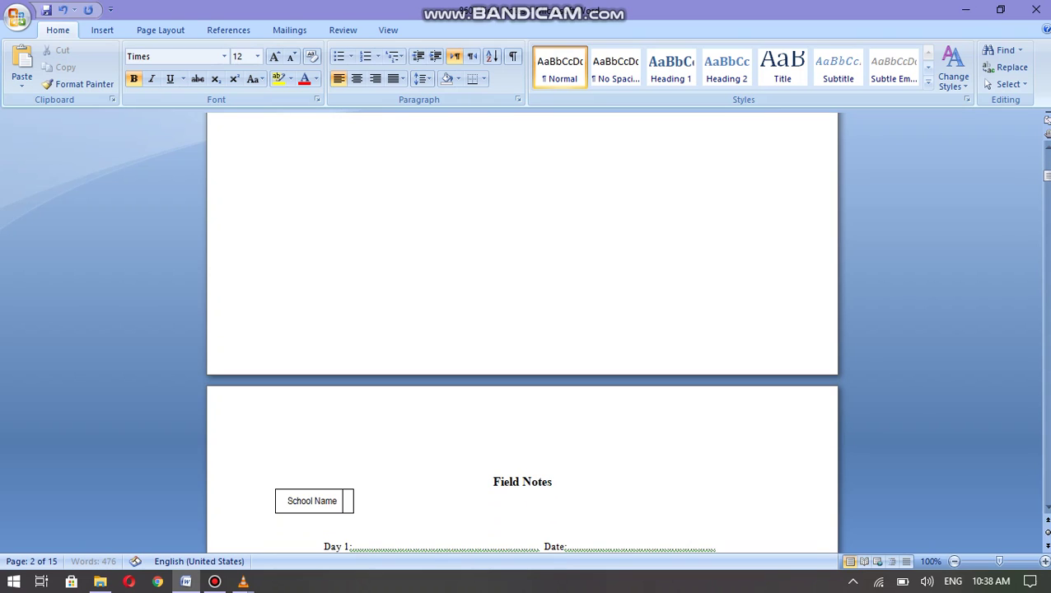
{"action": "key", "text": "BackSpace"}
{"action": "key", "text": "BackSpace"}
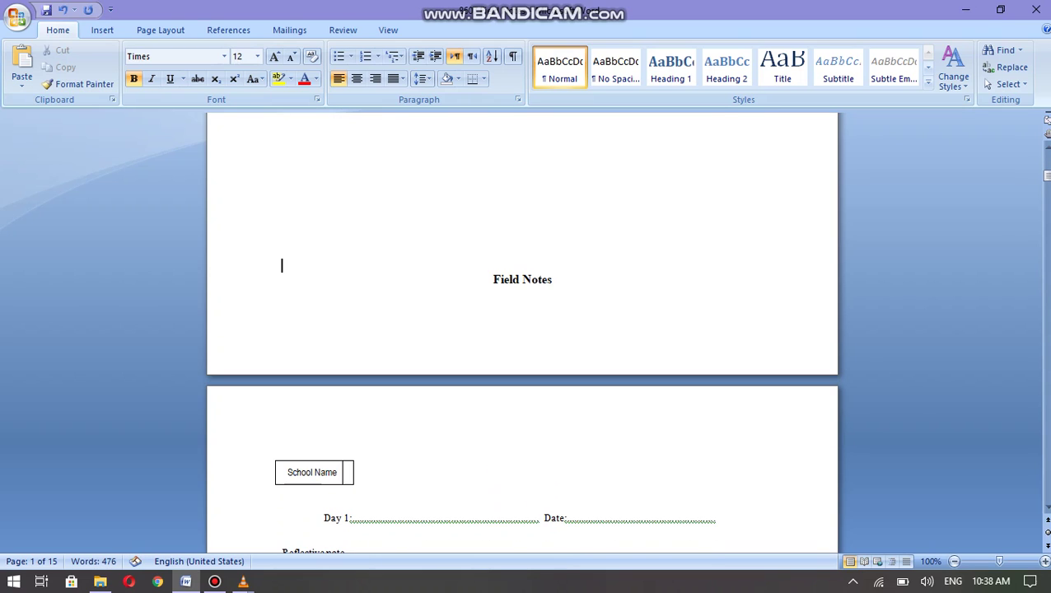
{"action": "key", "text": "Return"}
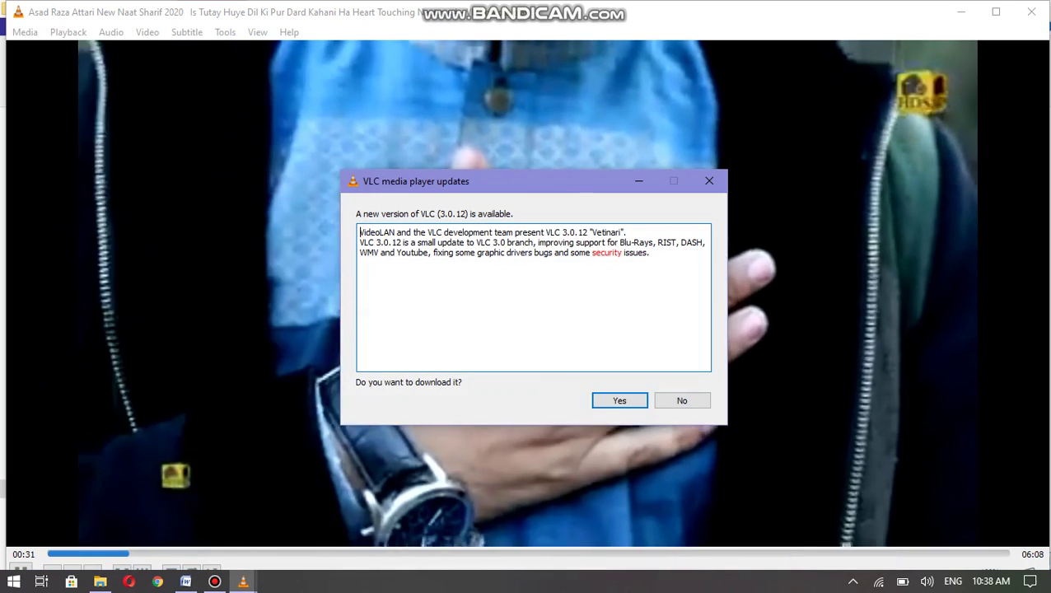
Minimize Word and the media player, dismissing its update prompt, to reveal the desktop.
{"action": "left_click", "coordinate": [965, 9]}
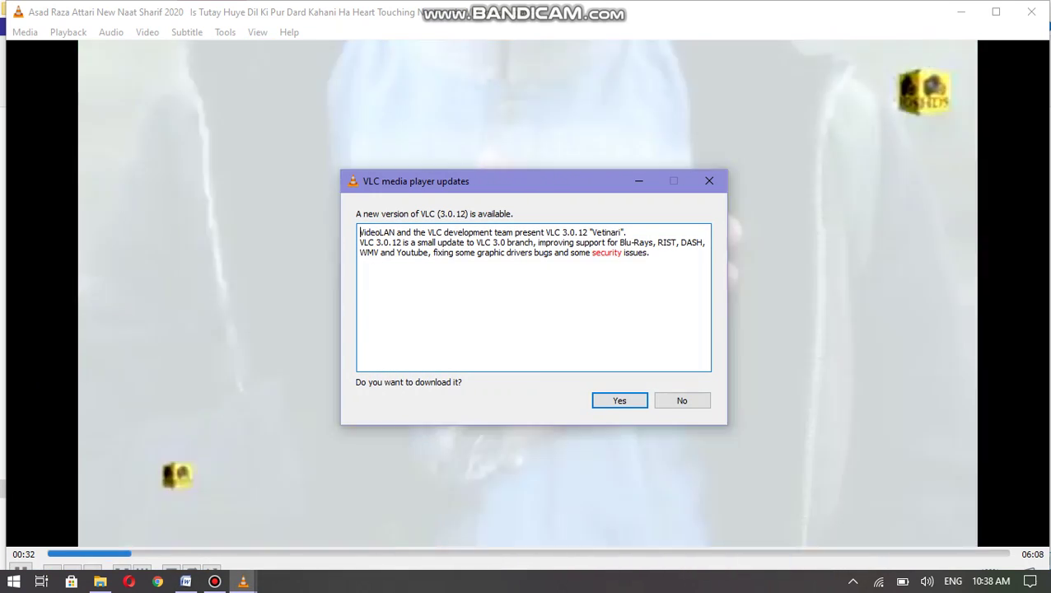
{"action": "key", "text": "Escape"}
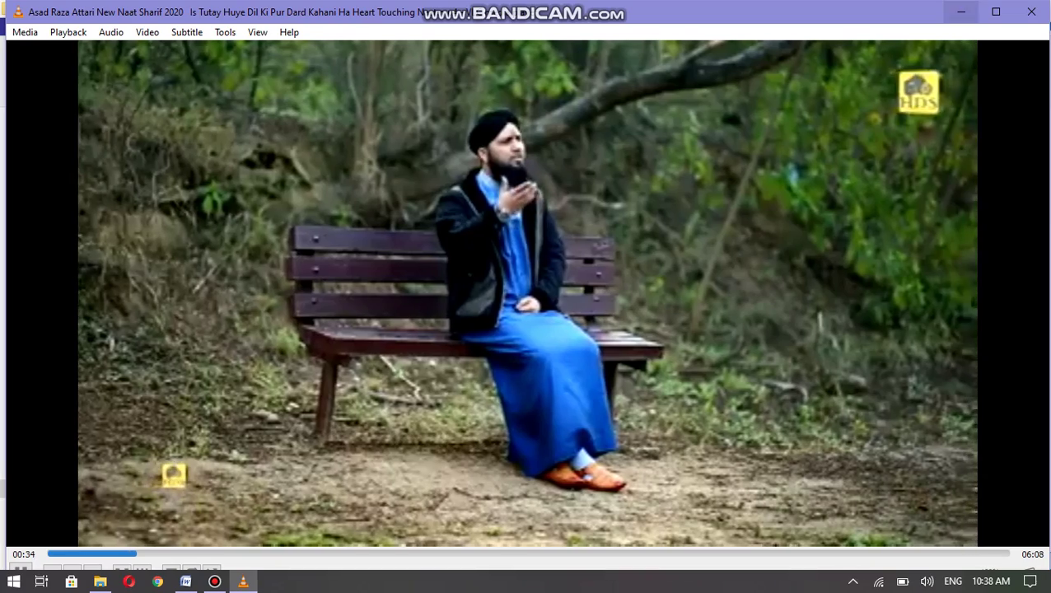
{"action": "left_click", "coordinate": [960, 11]}
{"action": "left_click", "coordinate": [961, 9]}
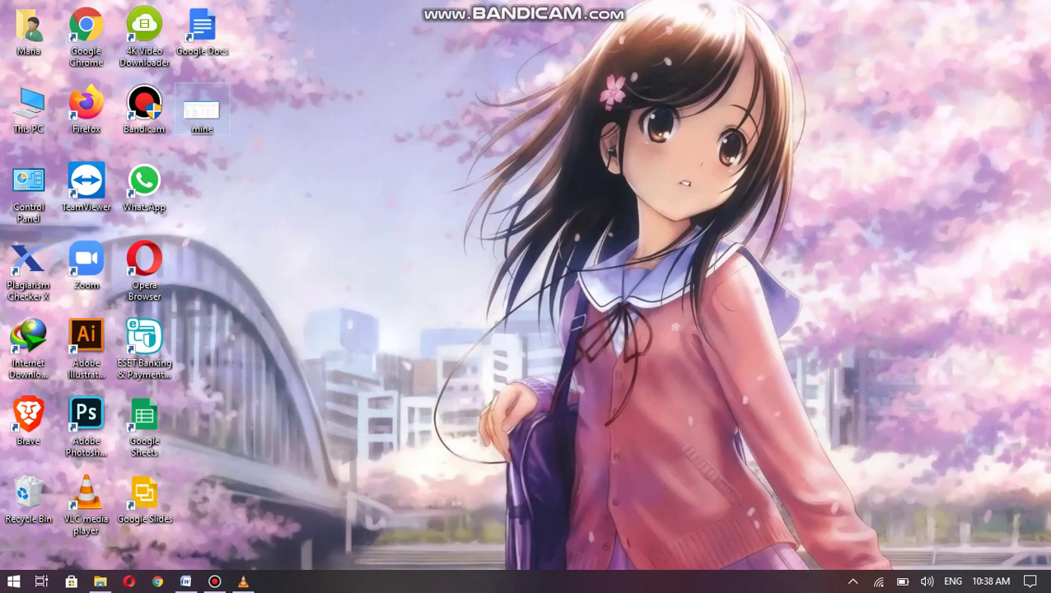
Copy the 'mine' image file from the desktop and return to the Word document.
{"action": "right_click", "coordinate": [202, 111]}
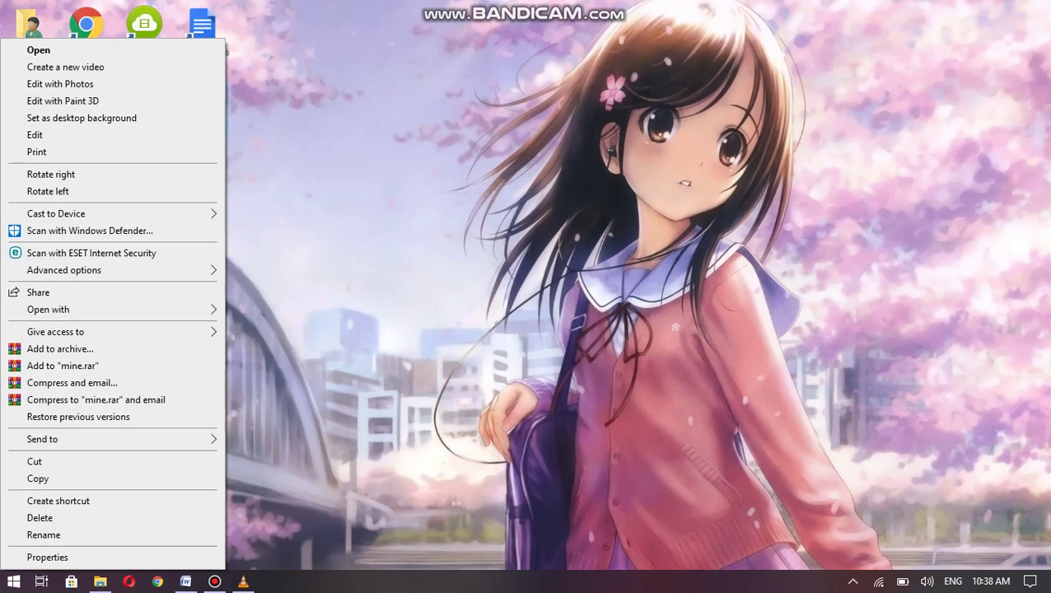
{"action": "left_click", "coordinate": [38, 478]}
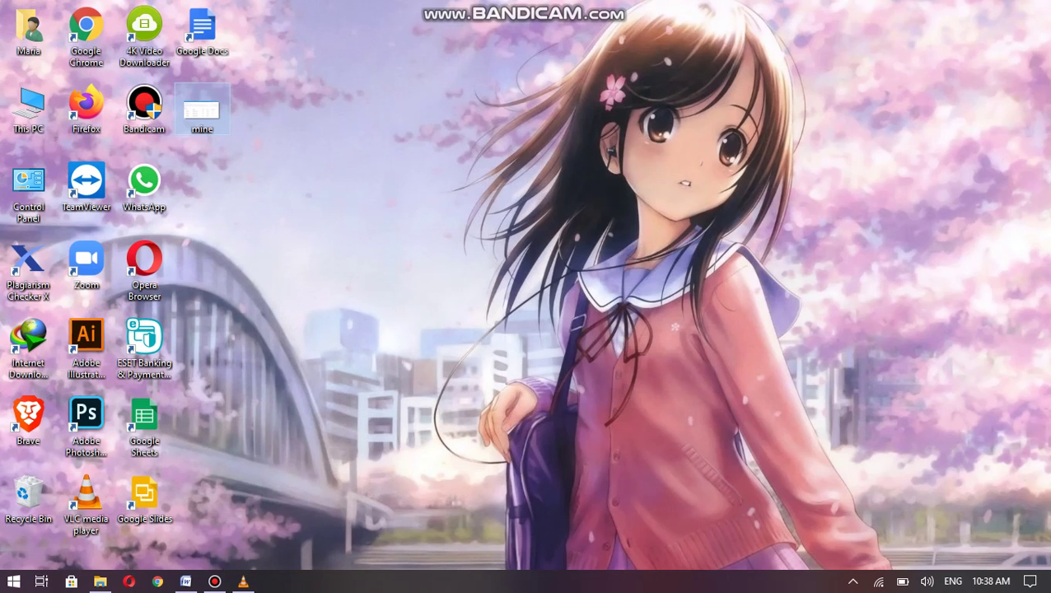
{"action": "left_click", "coordinate": [185, 582]}
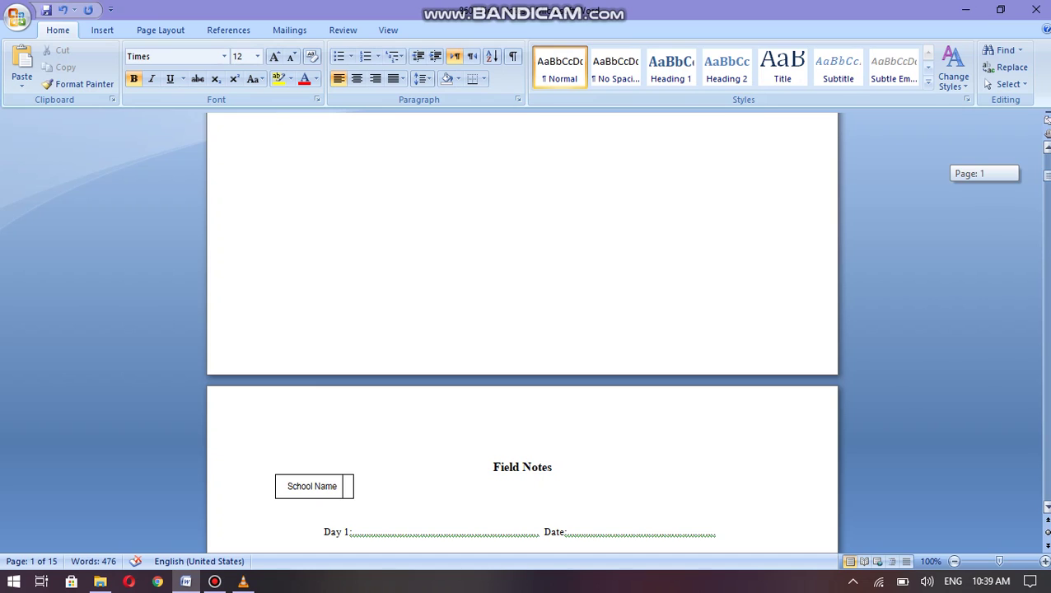
Paste the copied attendance-table screenshot at the top of blank page 1.
{"action": "left_click_drag", "start_coordinate": [1046, 176], "coordinate": [1046, 156]}
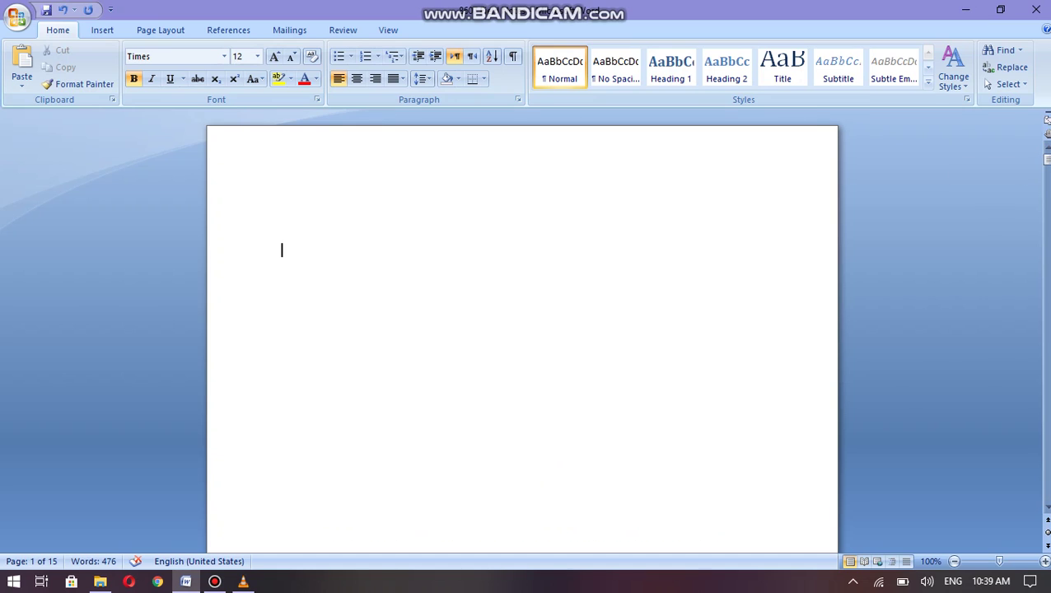
{"action": "right_click", "coordinate": [165, 247]}
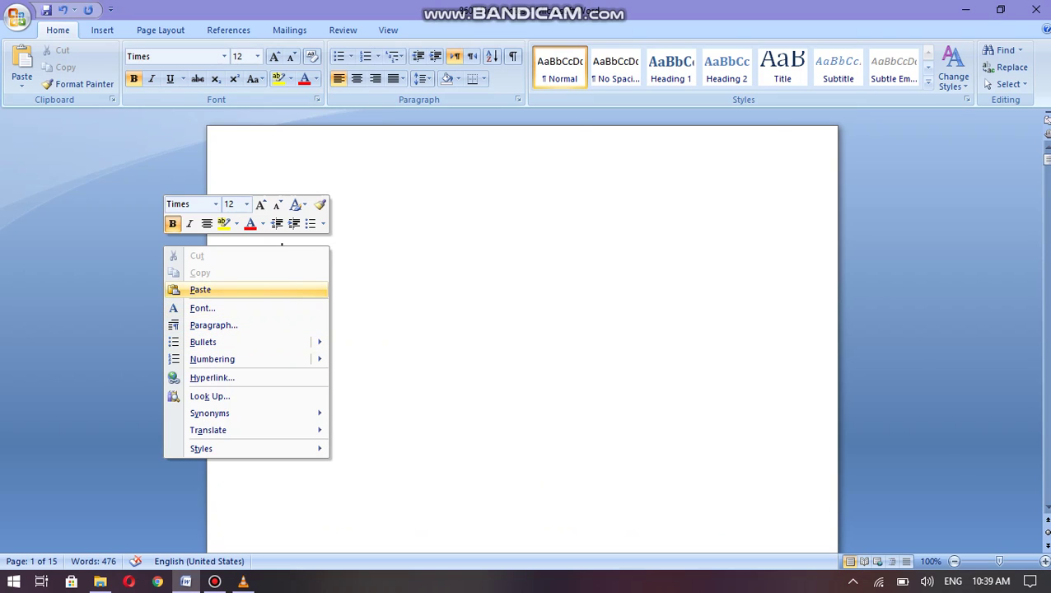
{"action": "left_click", "coordinate": [201, 289]}
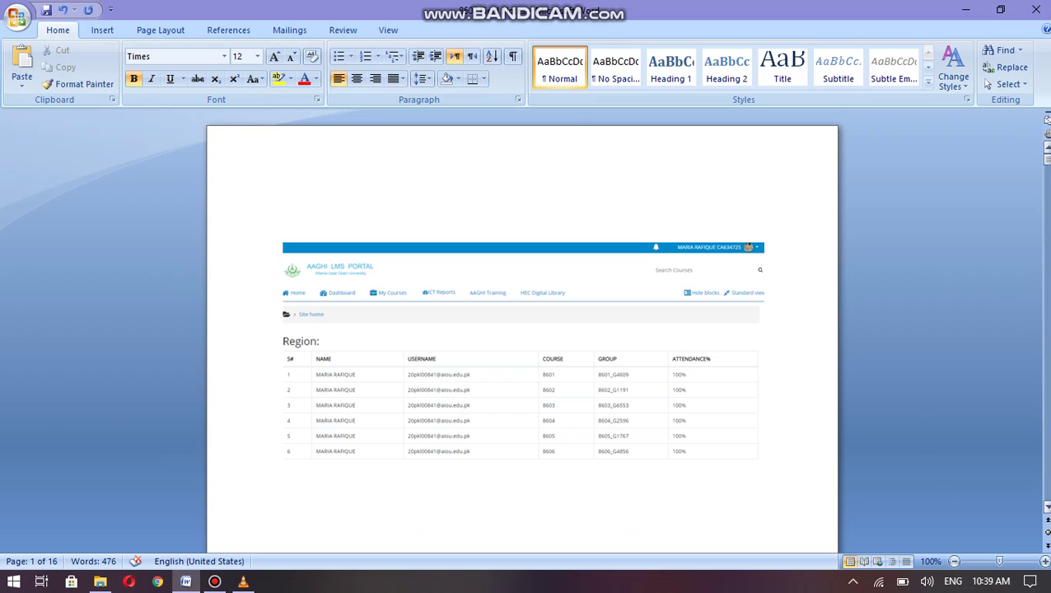
{"action": "left_click_drag", "start_coordinate": [1044, 157], "coordinate": [1044, 161]}
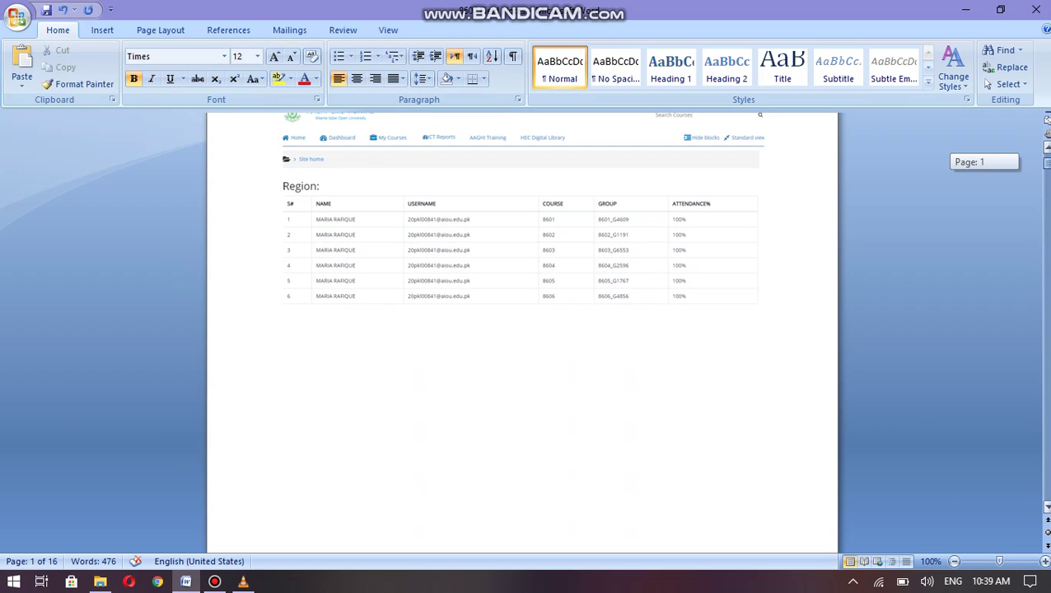
{"action": "left_click_drag", "start_coordinate": [1044, 162], "coordinate": [1044, 161]}
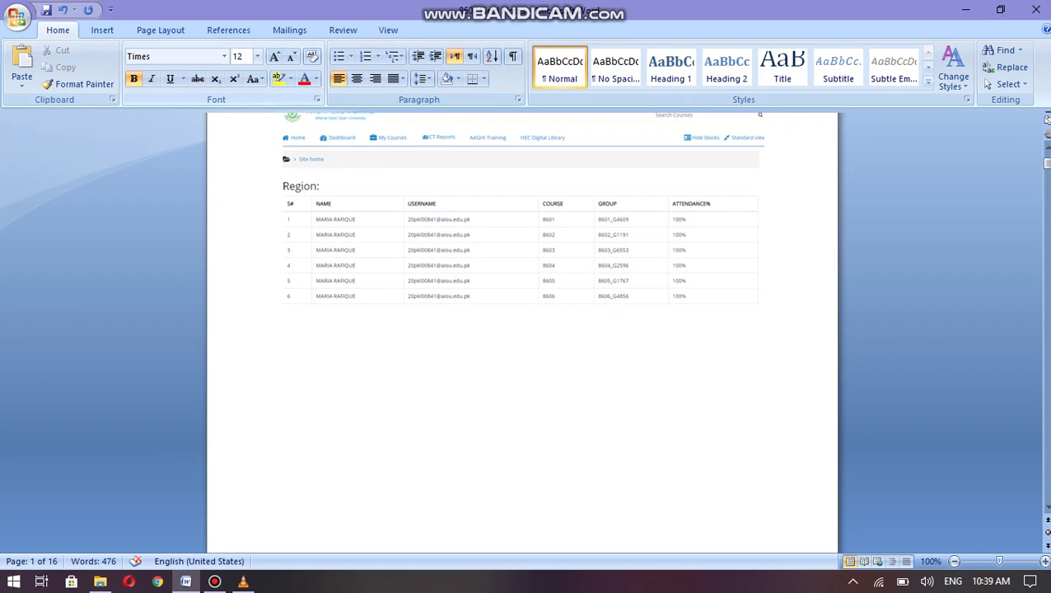
At 20 pt, type the line 'First py add kry gy experience letter'.
{"action": "left_click", "coordinate": [257, 56]}
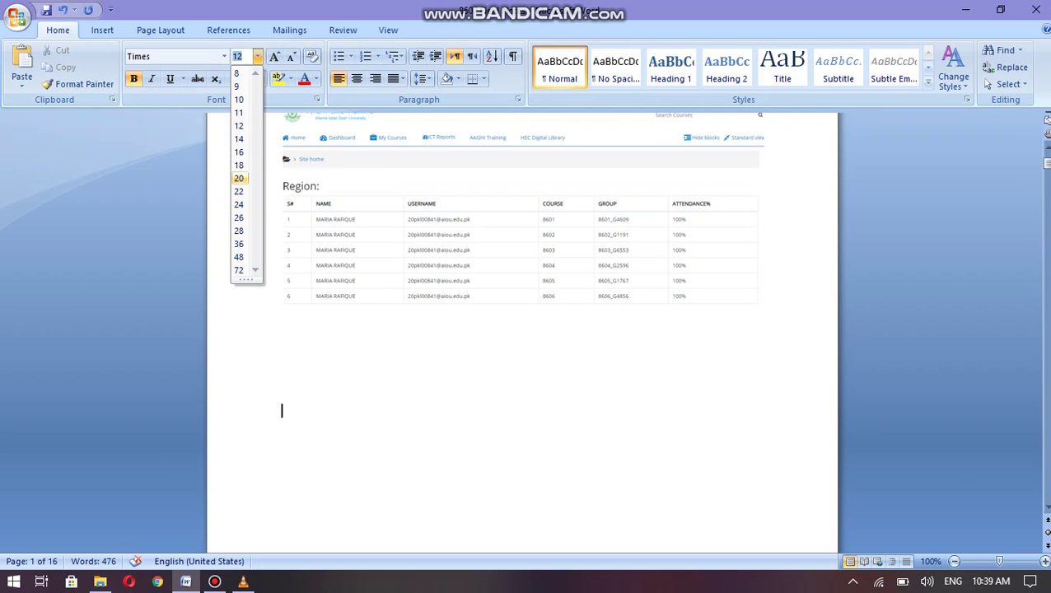
{"action": "left_click", "coordinate": [239, 178]}
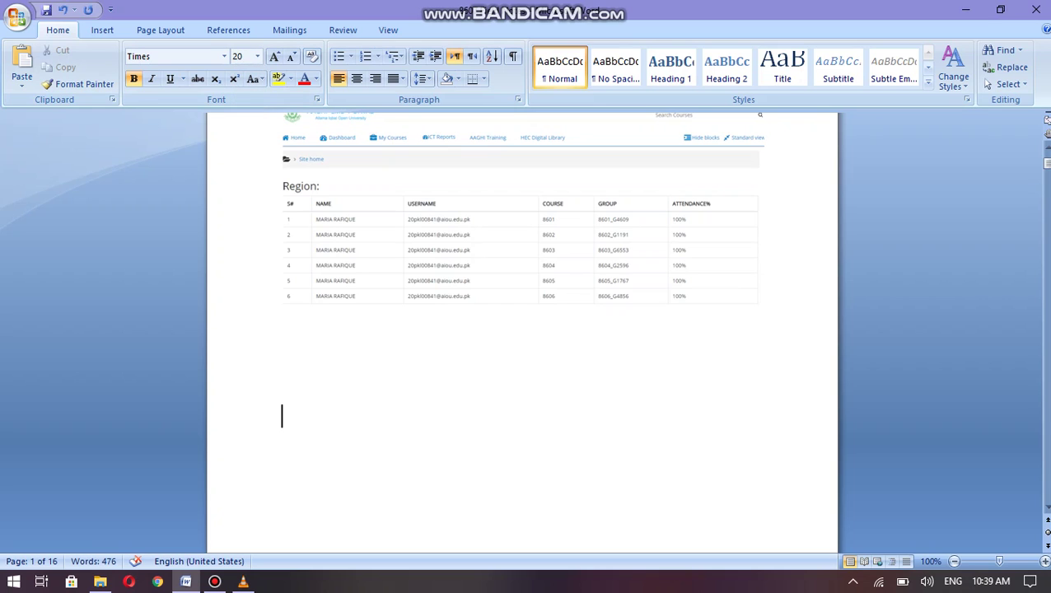
{"action": "type", "text": "First "}
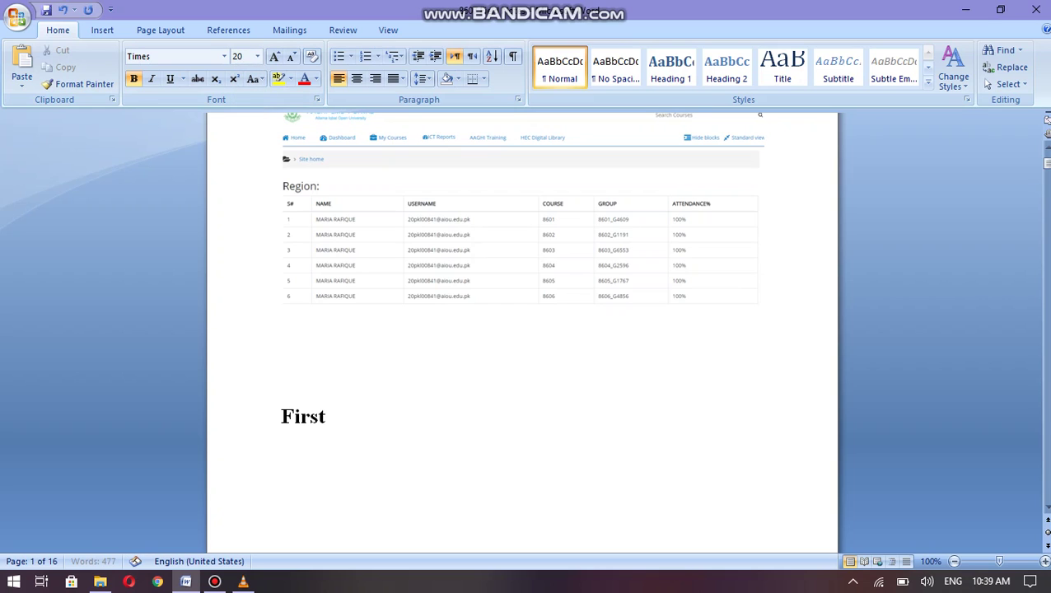
{"action": "type", "text": "py add "}
{"action": "type", "text": "kry "}
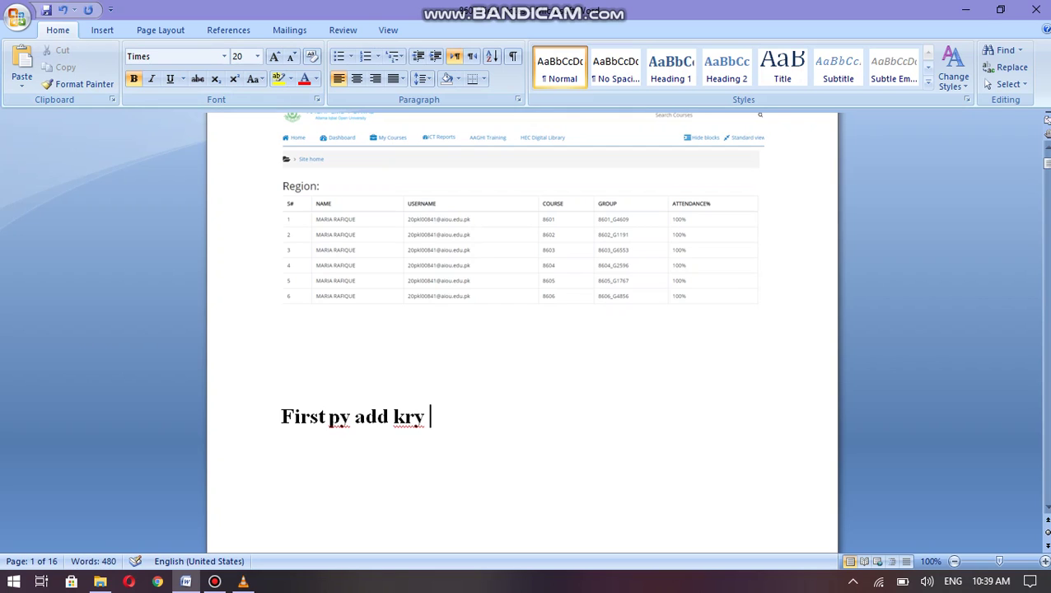
{"action": "type", "text": "gy ex"}
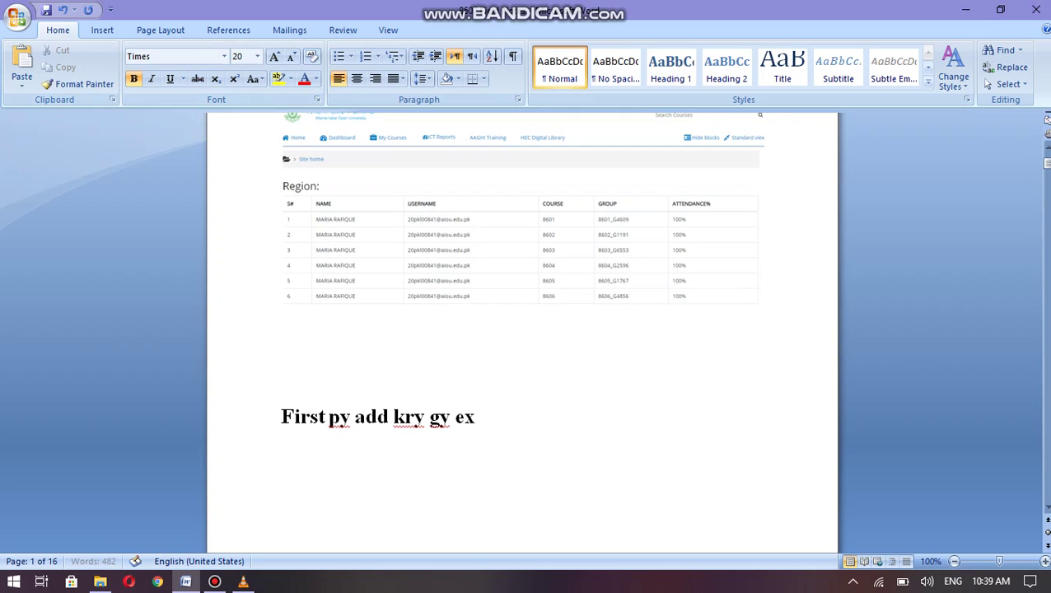
{"action": "type", "text": "perience "}
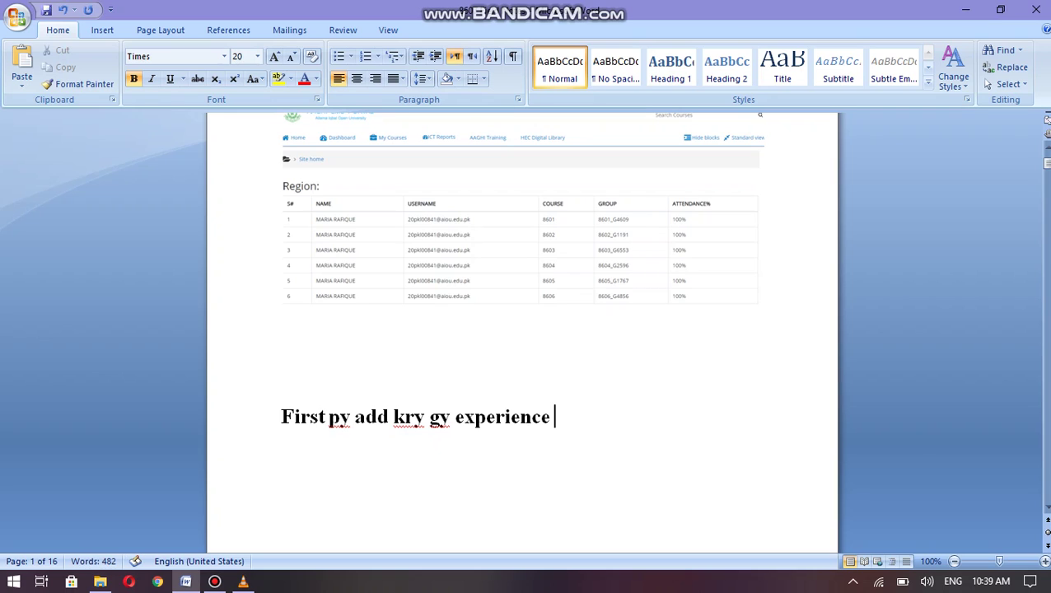
{"action": "type", "text": "letter"}
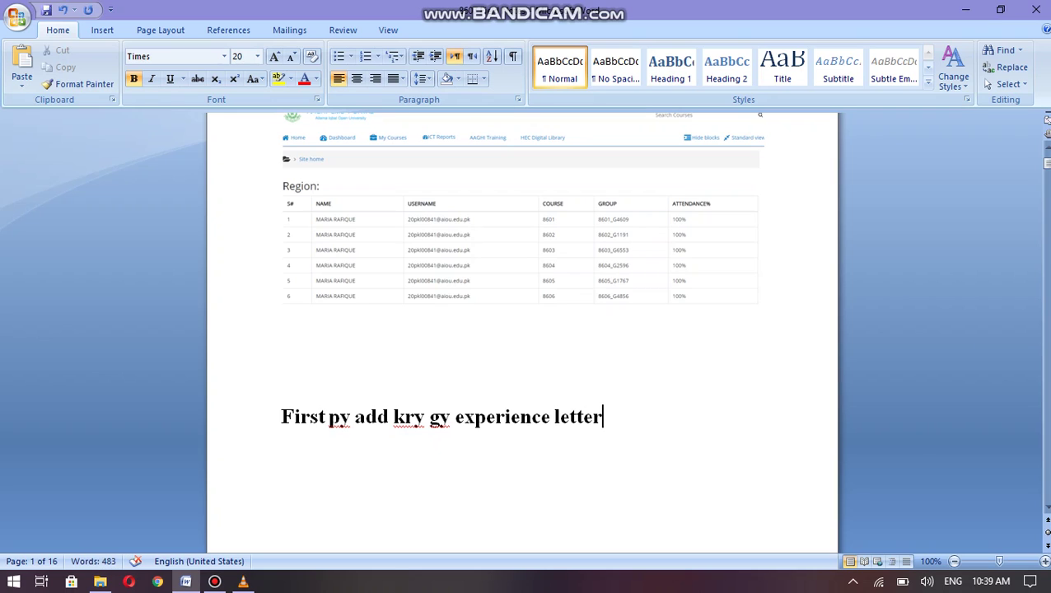
{"action": "key", "text": "Return"}
Add the lines 'Neil kry gy field nos..' and 'Handwrien wala bi first py kry gy add ...'.
{"action": "type", "text": "Next f"}
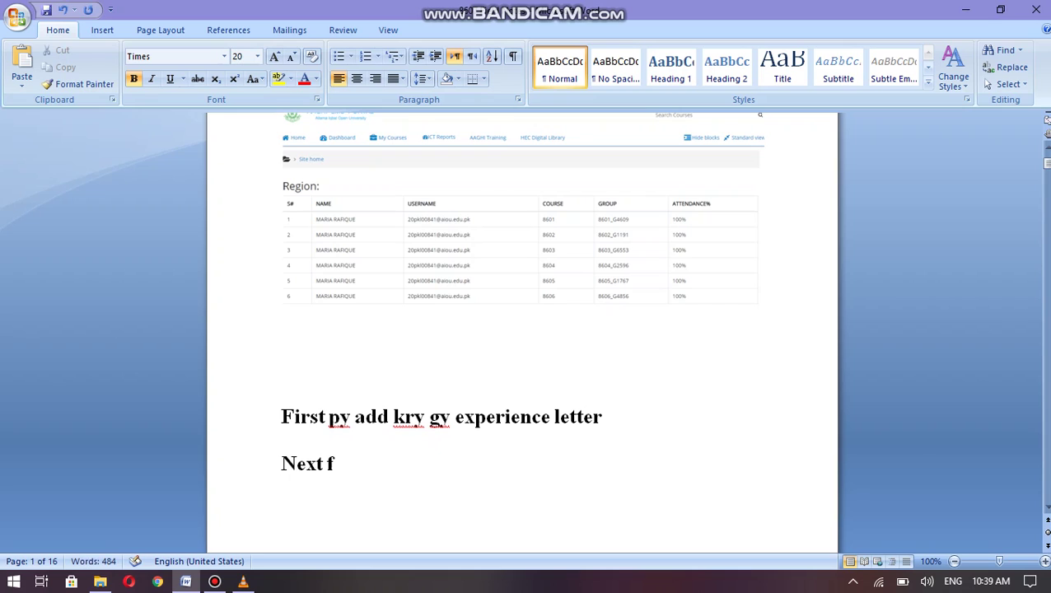
{"action": "type", "text": "ill kry g"}
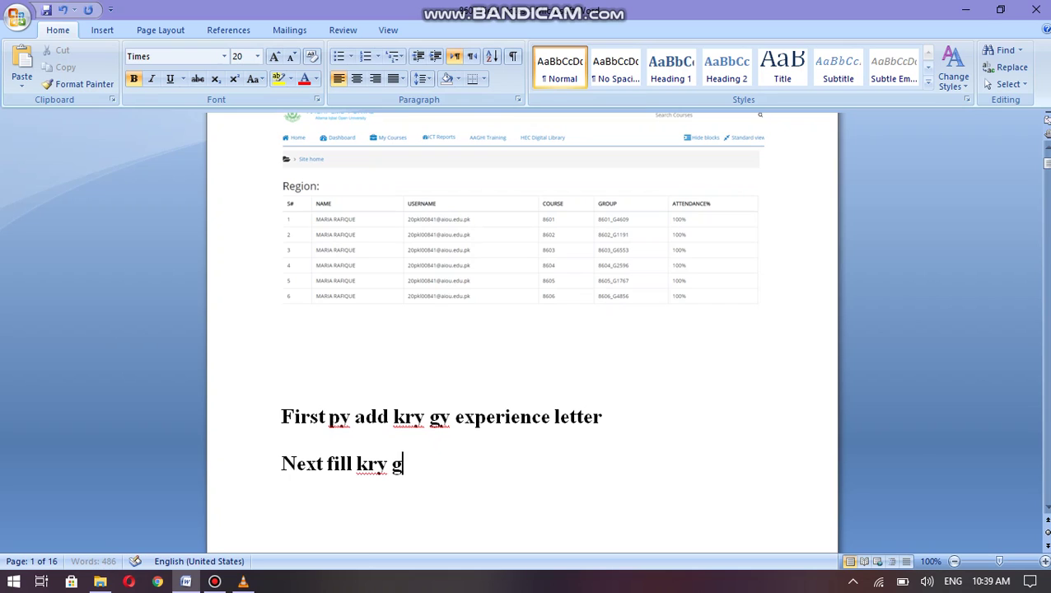
{"action": "type", "text": "y fiel"}
{"action": "type", "text": "d notes"}
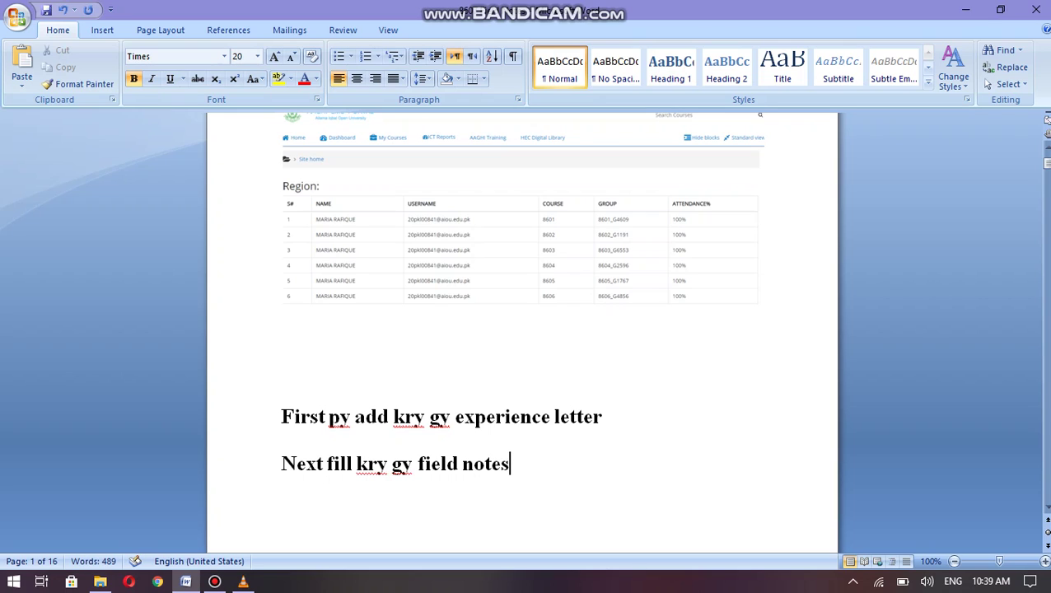
{"action": "type", "text": ".."}
{"action": "key", "text": "Return"}
{"action": "type", "text": "Handwri"}
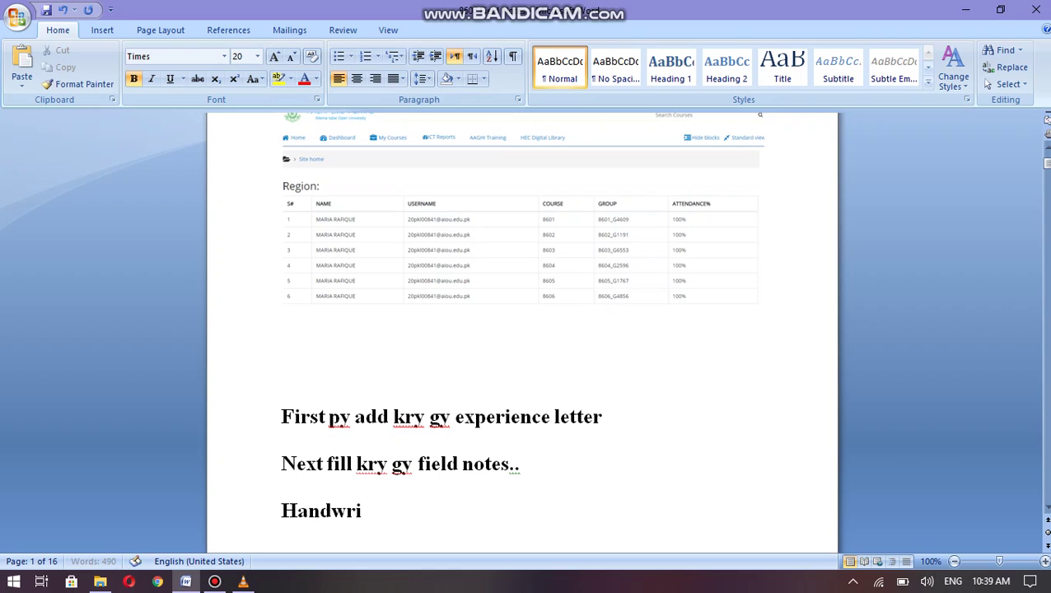
{"action": "type", "text": "en wala "}
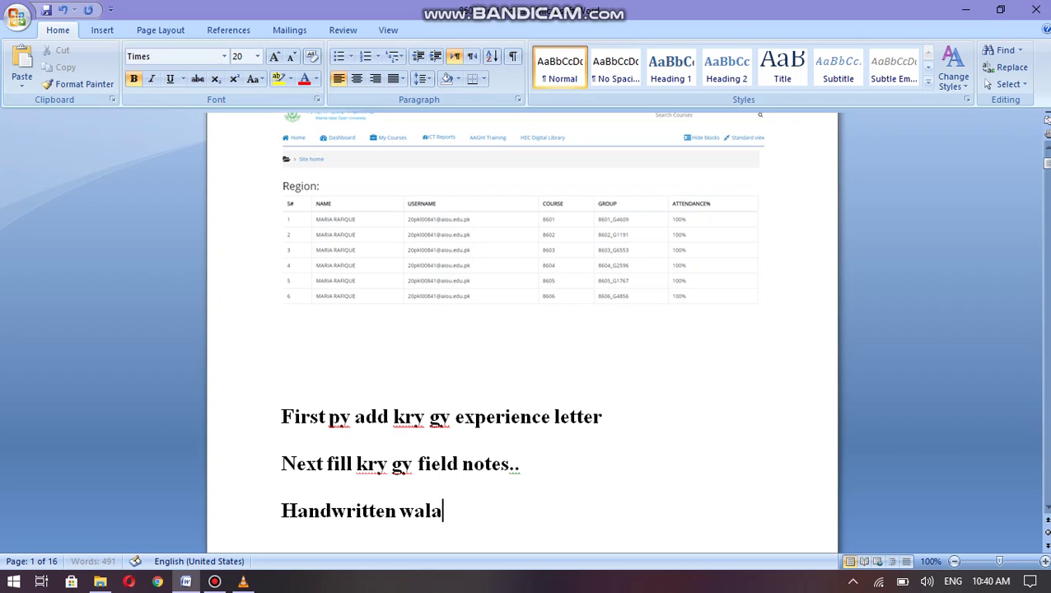
{"action": "type", "text": "bi "}
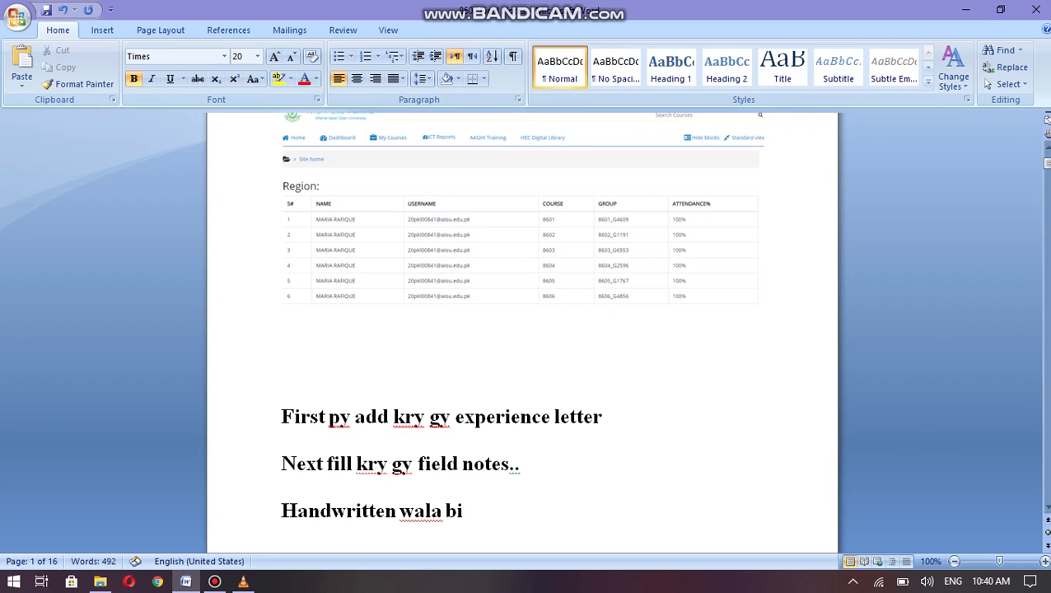
{"action": "type", "text": "first "}
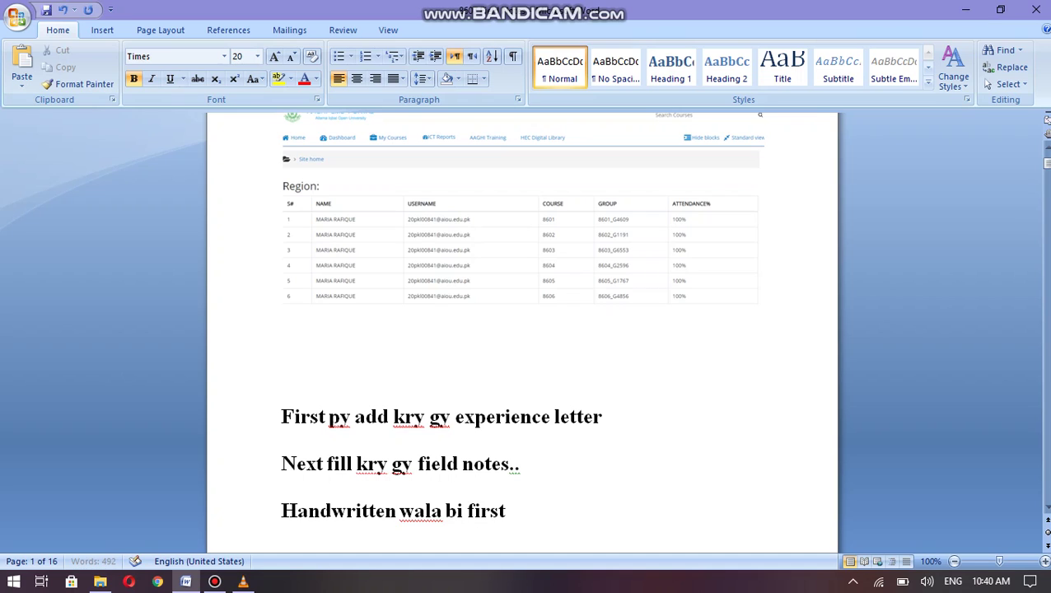
{"action": "type", "text": "py kr"}
{"action": "type", "text": "y gy add"}
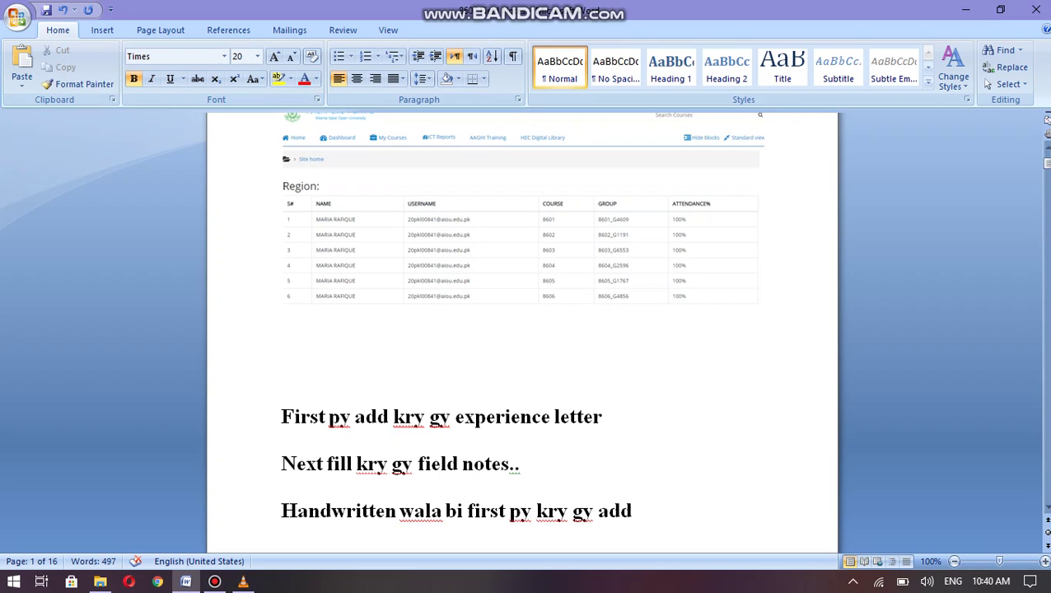
{"action": "type", "text": " ..."}
Format the three selected instruction lines as Calibri 24 pt.
{"action": "left_click_drag", "start_coordinate": [281, 416], "coordinate": [663, 511]}
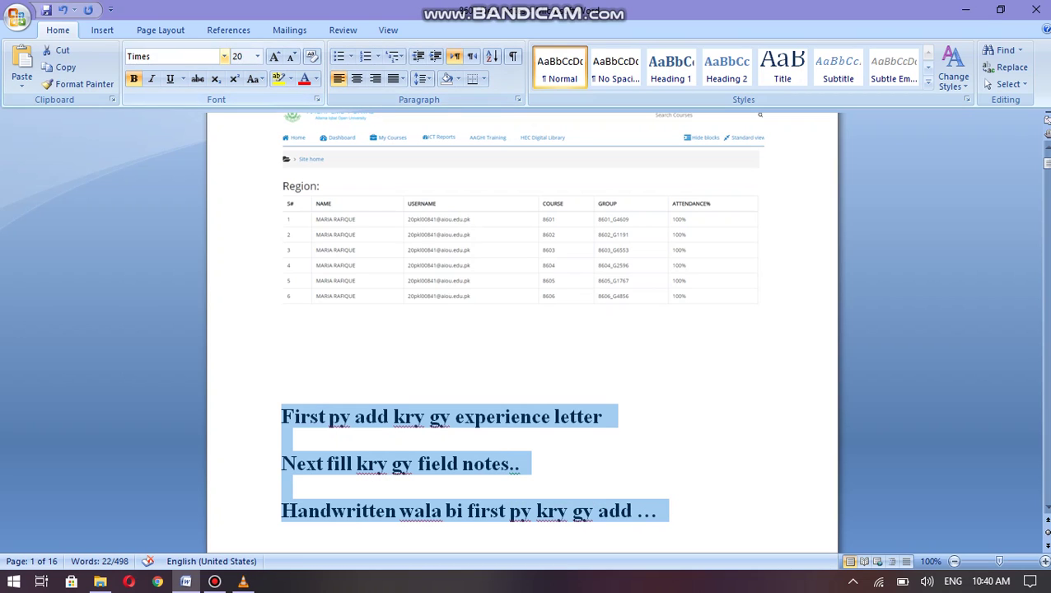
{"action": "left_click", "coordinate": [224, 56]}
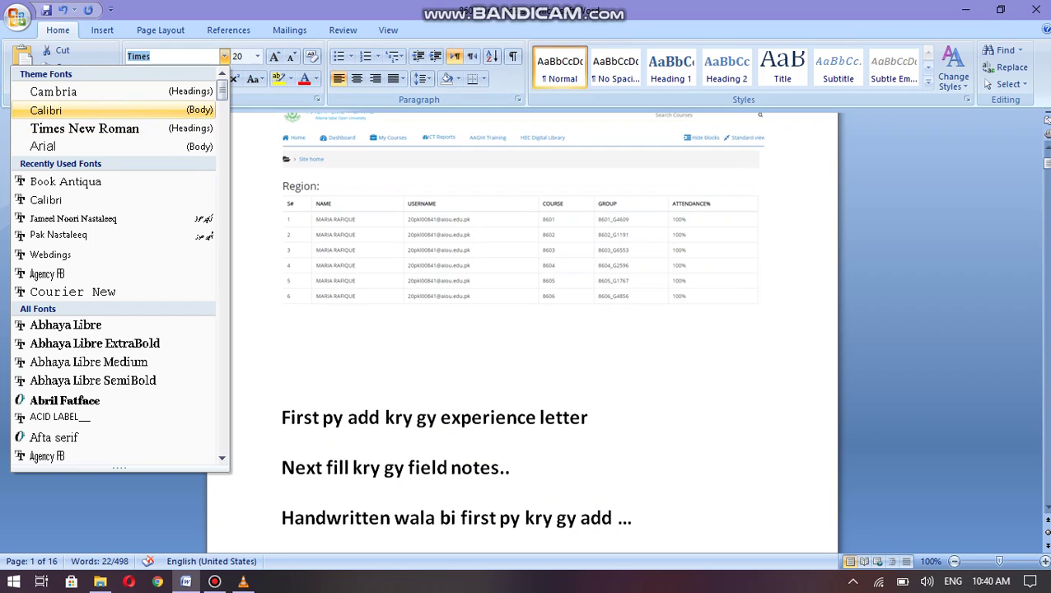
{"action": "left_click", "coordinate": [45, 109]}
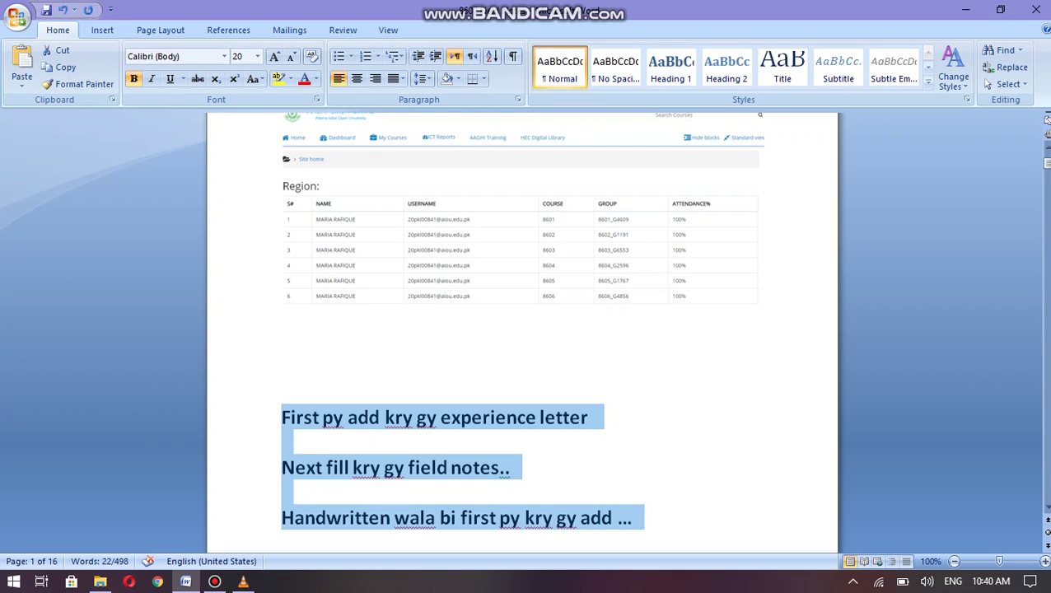
{"action": "left_click", "coordinate": [257, 56]}
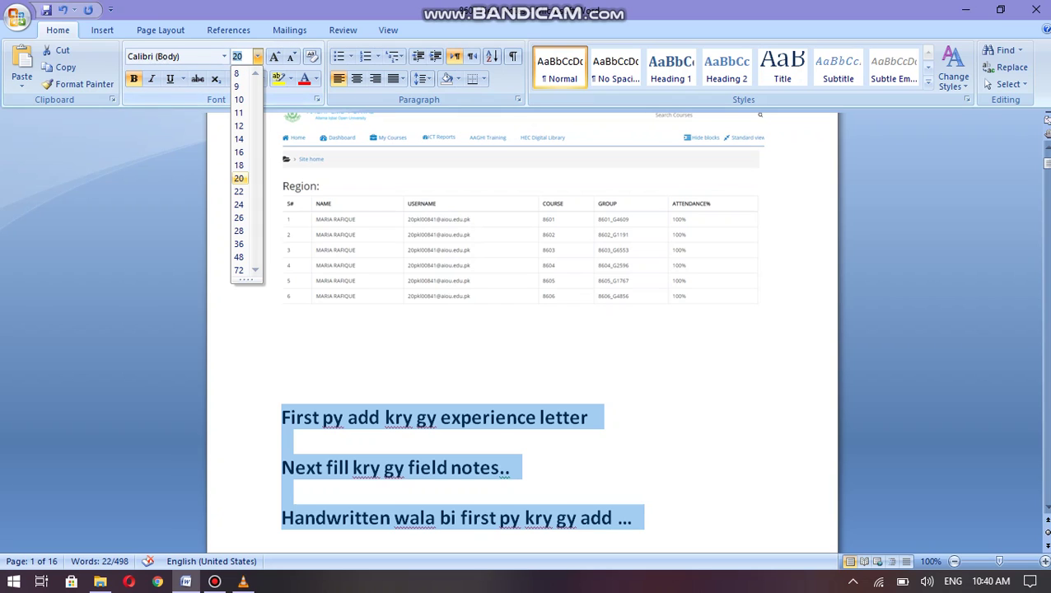
{"action": "left_click", "coordinate": [239, 204]}
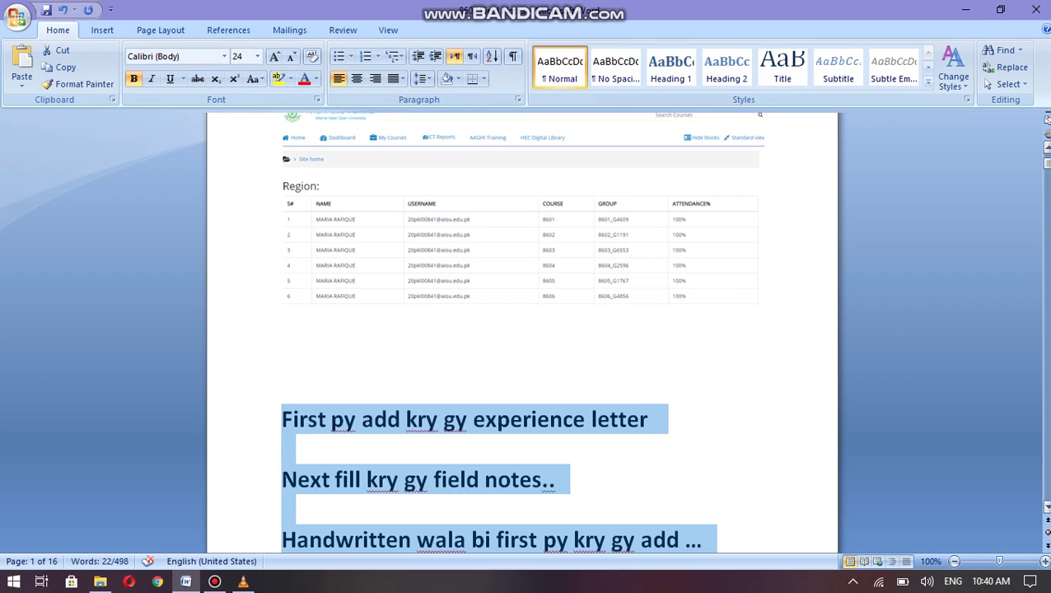
{"action": "left_click_drag", "start_coordinate": [1046, 160], "coordinate": [1046, 165]}
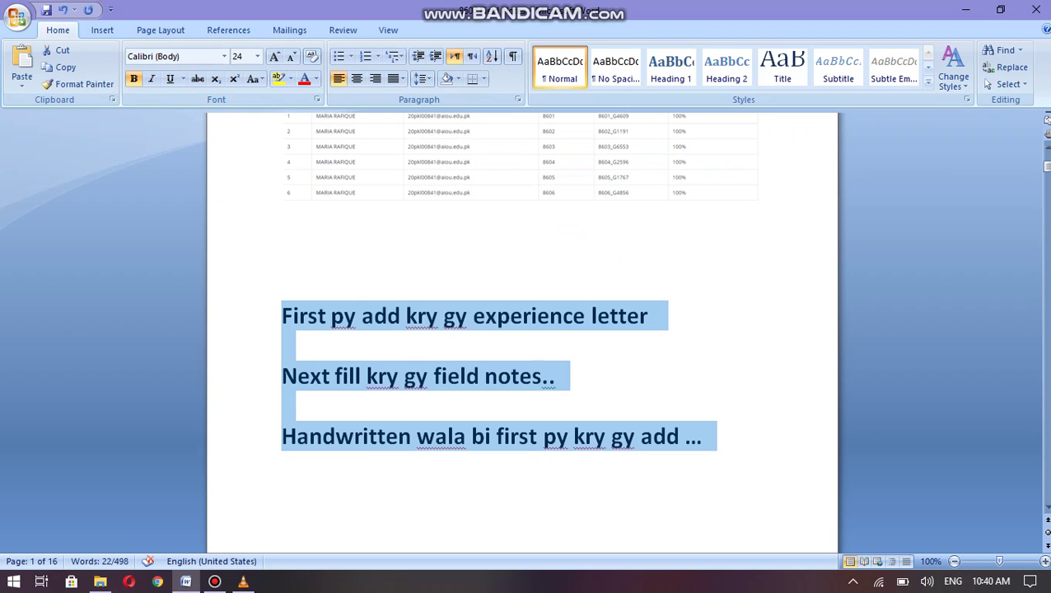
Scroll down to the Field Notes page until the Signature: line is visible.
{"action": "scroll", "coordinate": [522, 330], "scroll_direction": "down", "scroll_amount": 10}
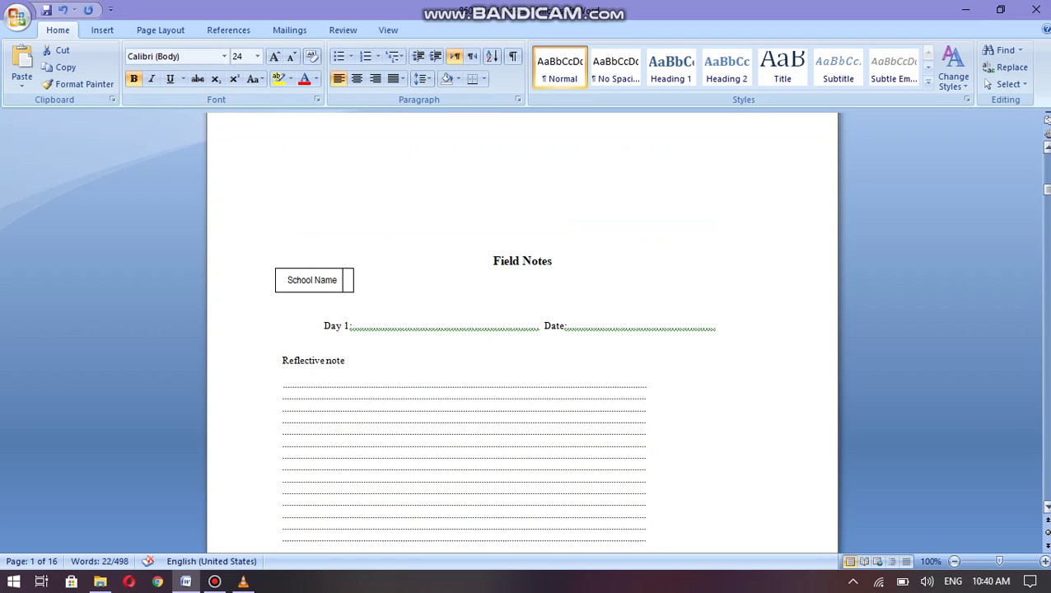
{"action": "scroll", "coordinate": [522, 329], "scroll_direction": "down", "scroll_amount": 2}
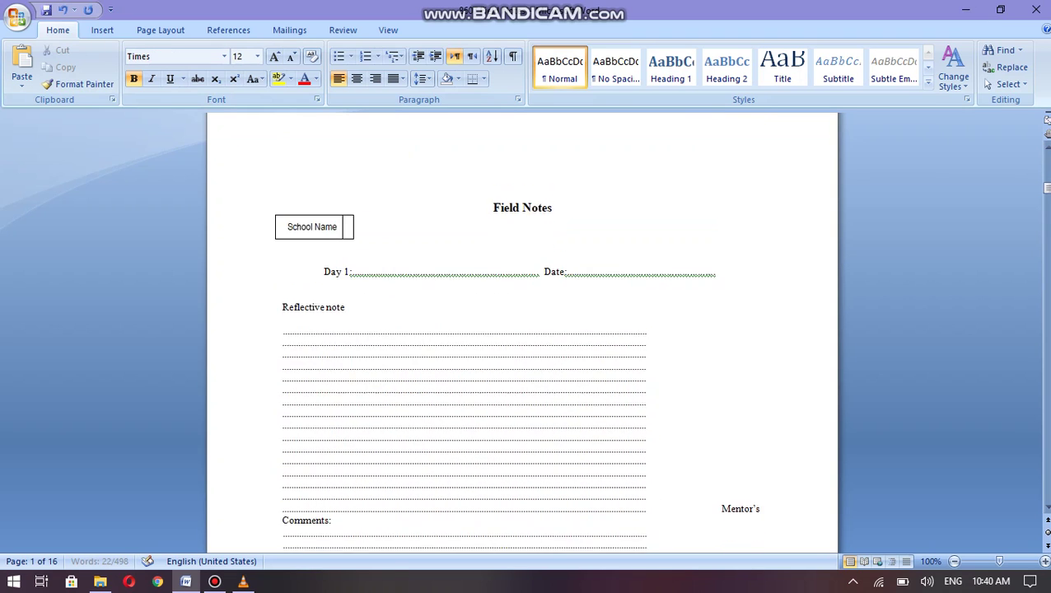
{"action": "scroll", "coordinate": [522, 330], "scroll_direction": "down", "scroll_amount": 1}
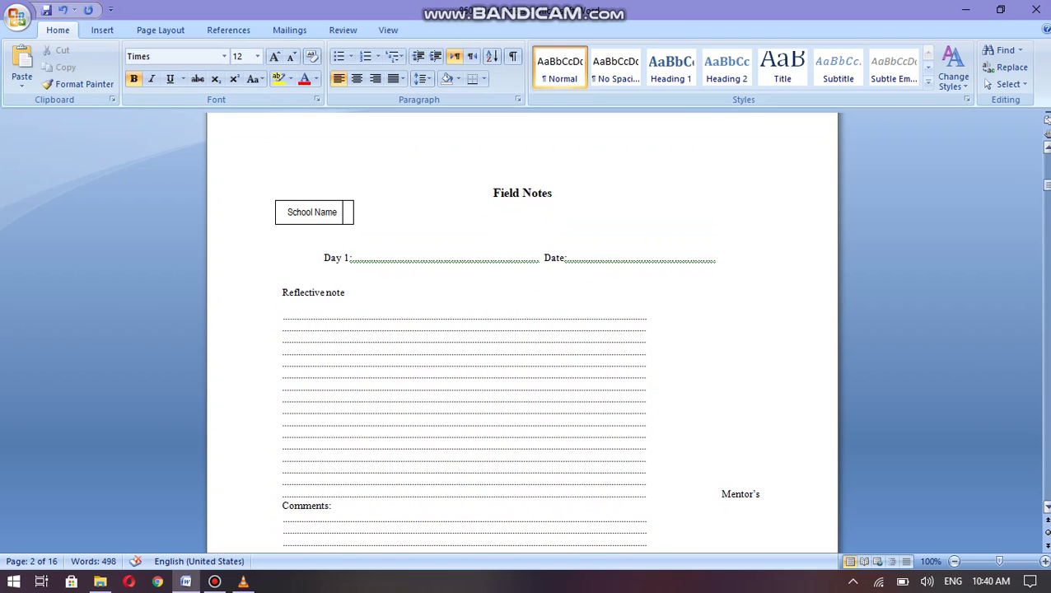
{"action": "left_click_drag", "start_coordinate": [1044, 183], "coordinate": [1046, 186]}
{"action": "scroll", "coordinate": [1046, 186], "scroll_direction": "down", "scroll_amount": 2}
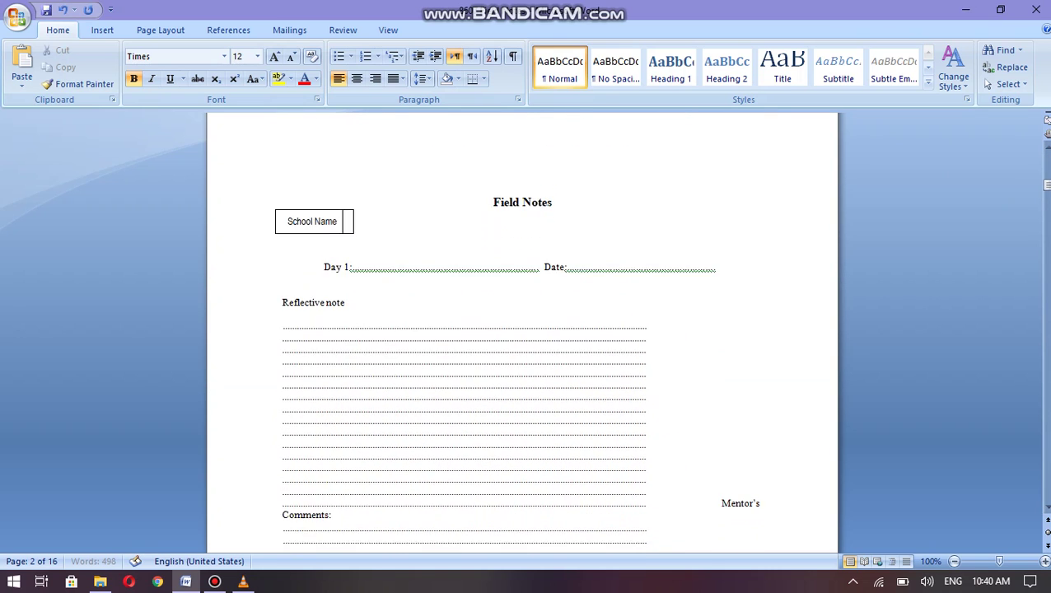
{"action": "scroll", "coordinate": [522, 330], "scroll_direction": "up", "scroll_amount": 3}
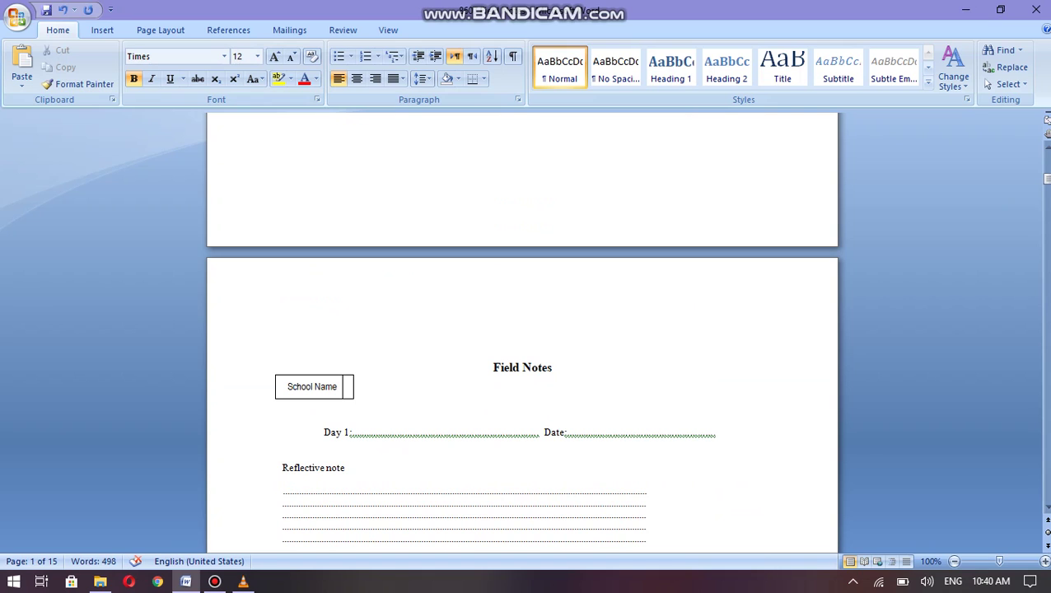
{"action": "scroll", "coordinate": [522, 330], "scroll_direction": "down", "scroll_amount": 10}
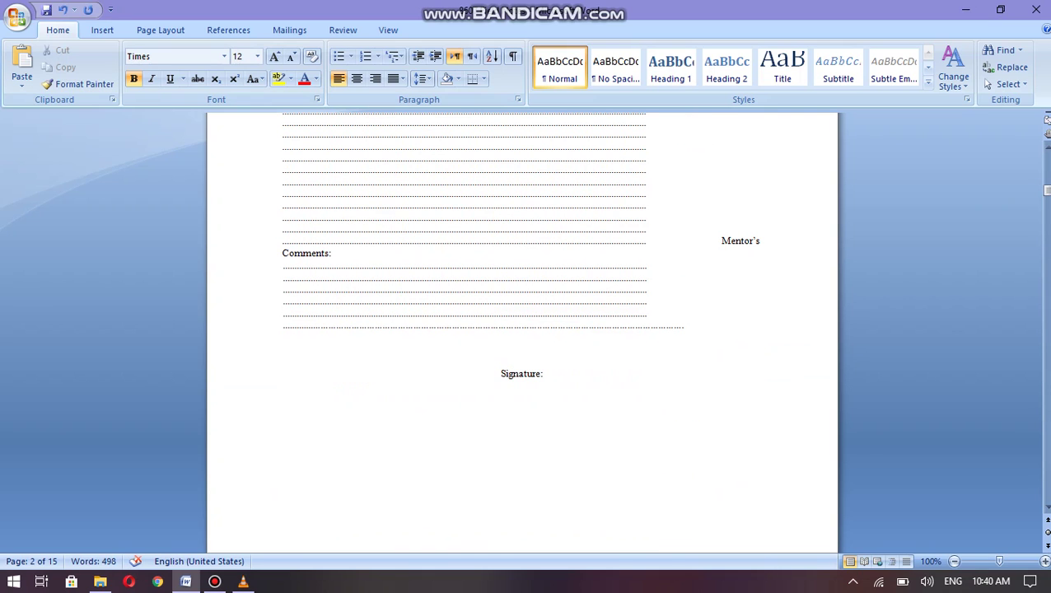
Type the signer's name after Signature: and set it to 18 pt.
{"action": "left_click", "coordinate": [542, 373]}
{"action": "type", "text": "M"}
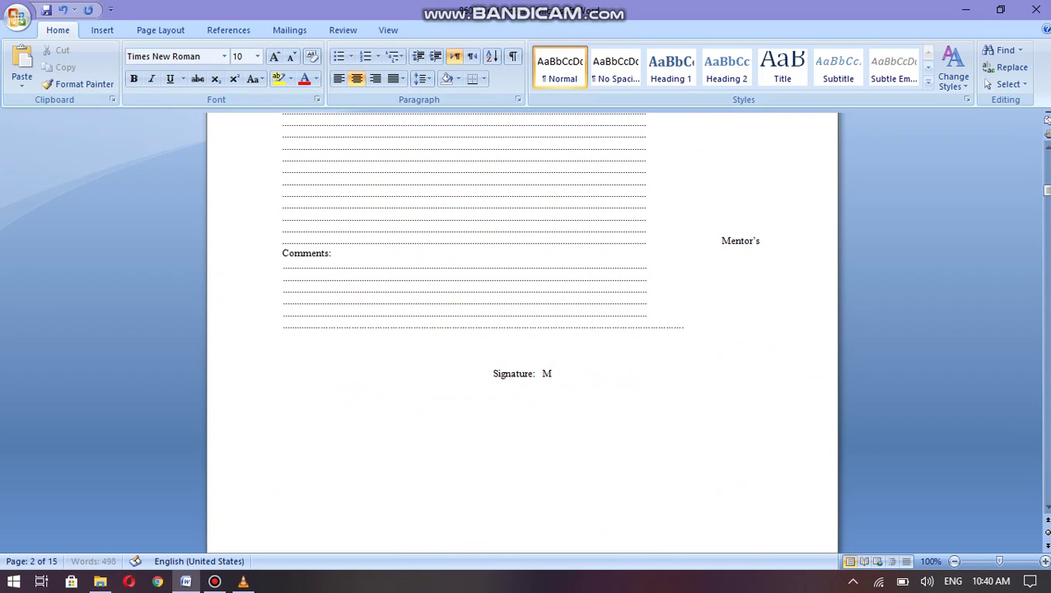
{"action": "type", "text": "aria"}
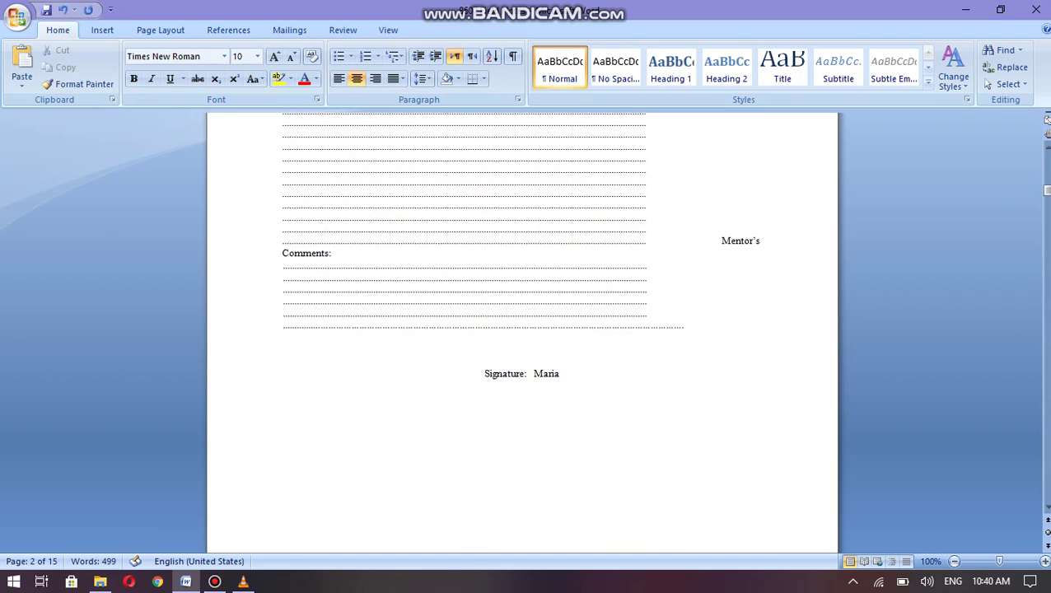
{"action": "type", "text": " Rafiq"}
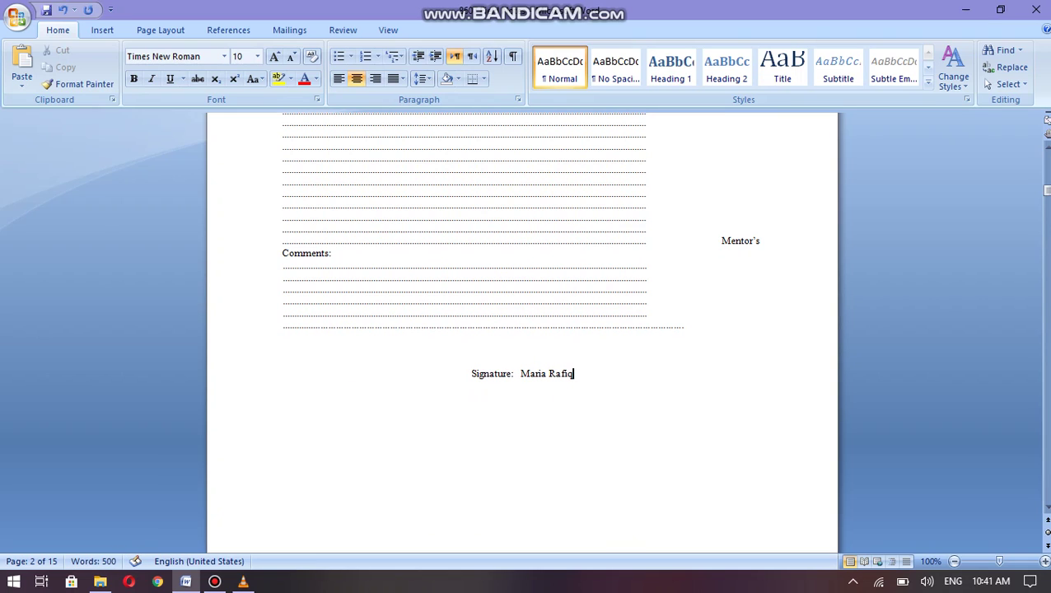
{"action": "type", "text": "que"}
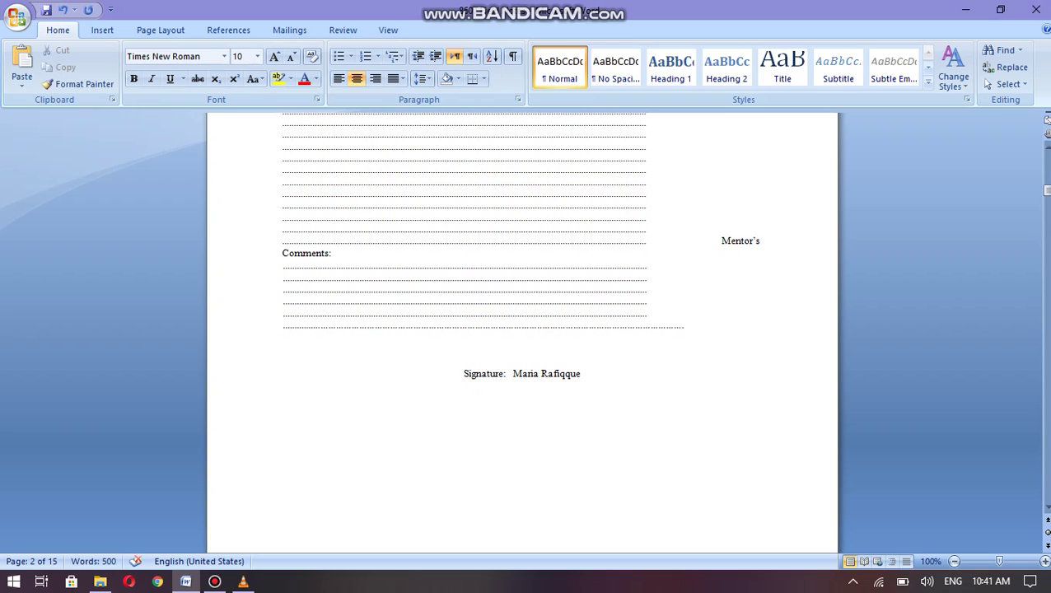
{"action": "left_click_drag", "start_coordinate": [513, 373], "coordinate": [584, 373]}
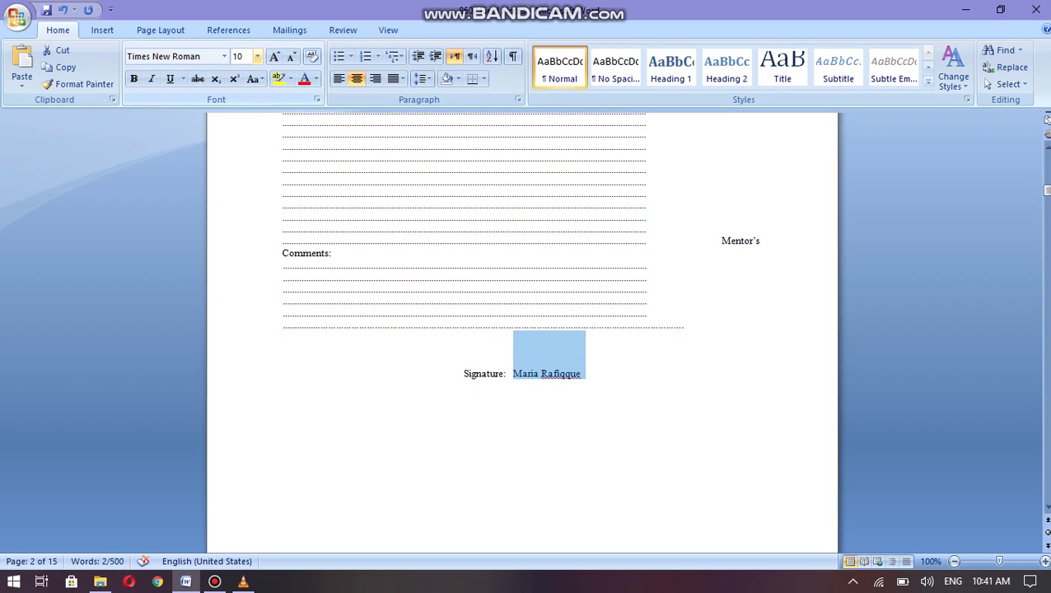
{"action": "left_click", "coordinate": [256, 56]}
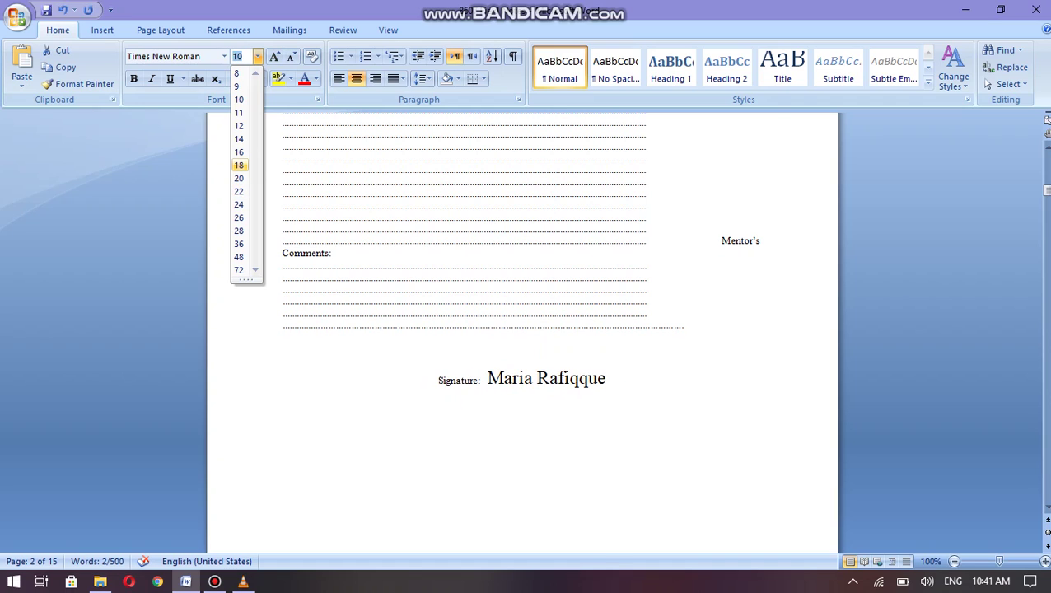
{"action": "left_click", "coordinate": [238, 165]}
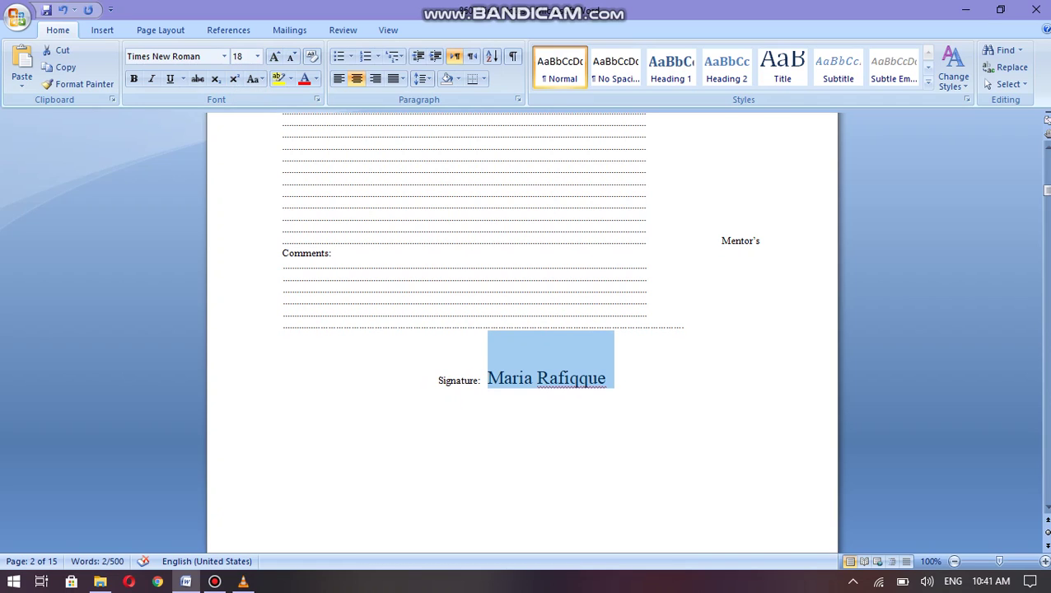
Enlarge the Signature: label to 14 pt.
{"action": "key", "text": "Left"}
{"action": "key", "text": "shift+Home"}
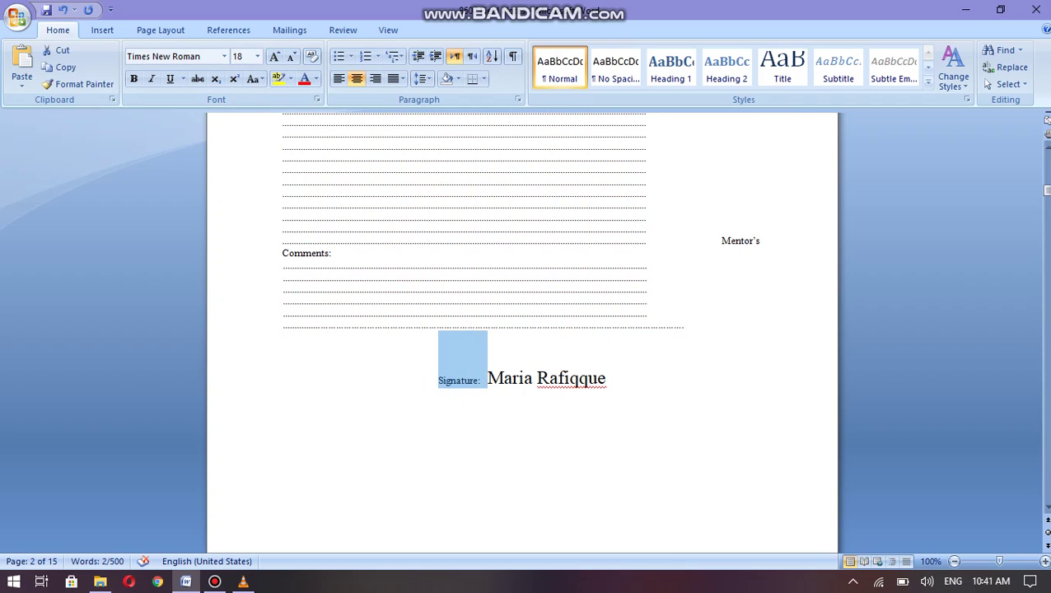
{"action": "left_click", "coordinate": [257, 56]}
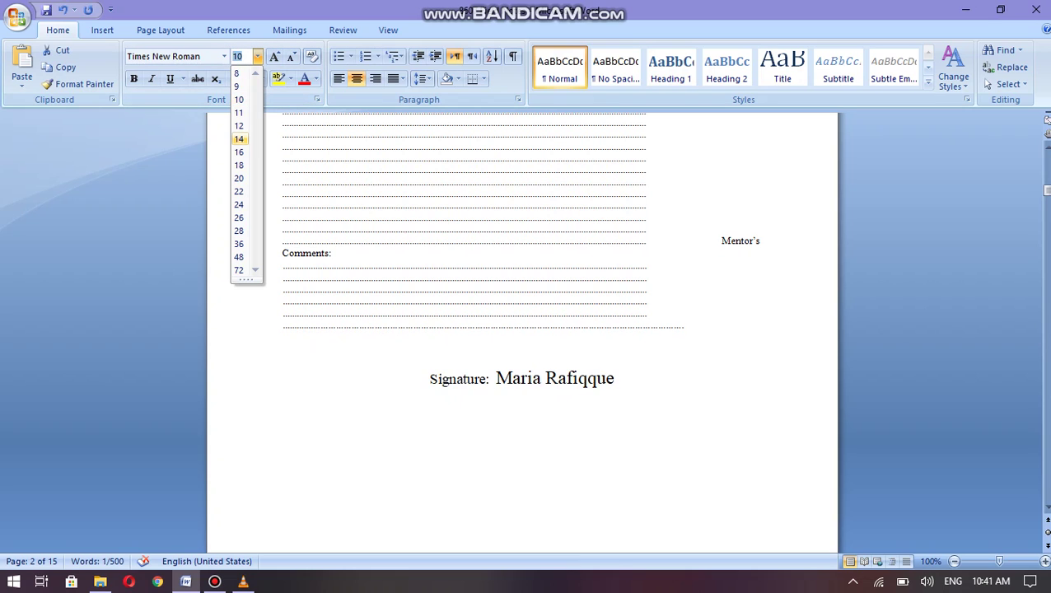
{"action": "left_click", "coordinate": [464, 145]}
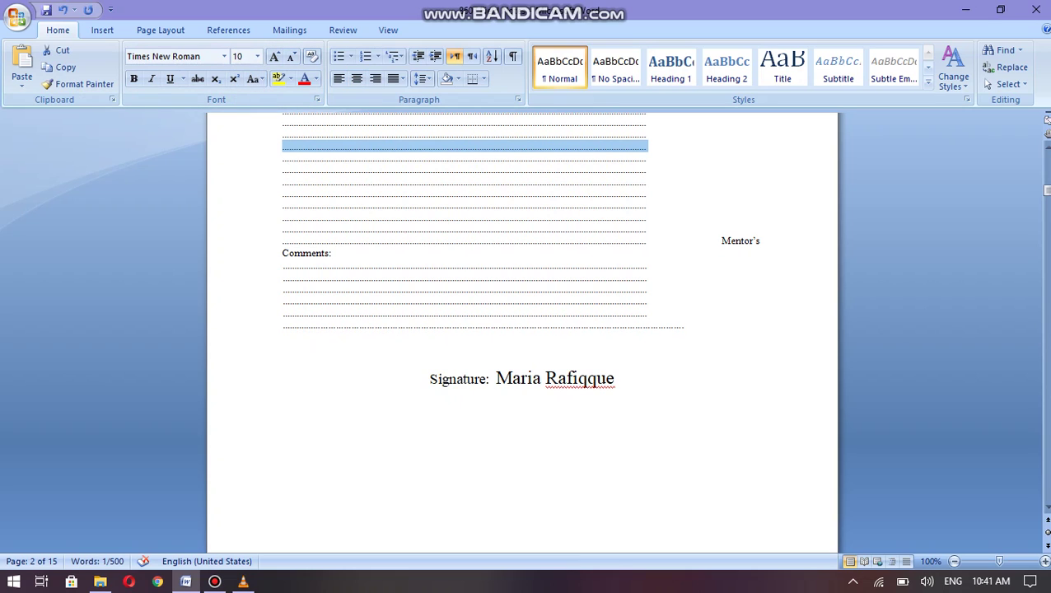
Remove the extra 'q' from the surname and reselect the name.
{"action": "left_click", "coordinate": [586, 377]}
{"action": "key", "text": "BackSpace"}
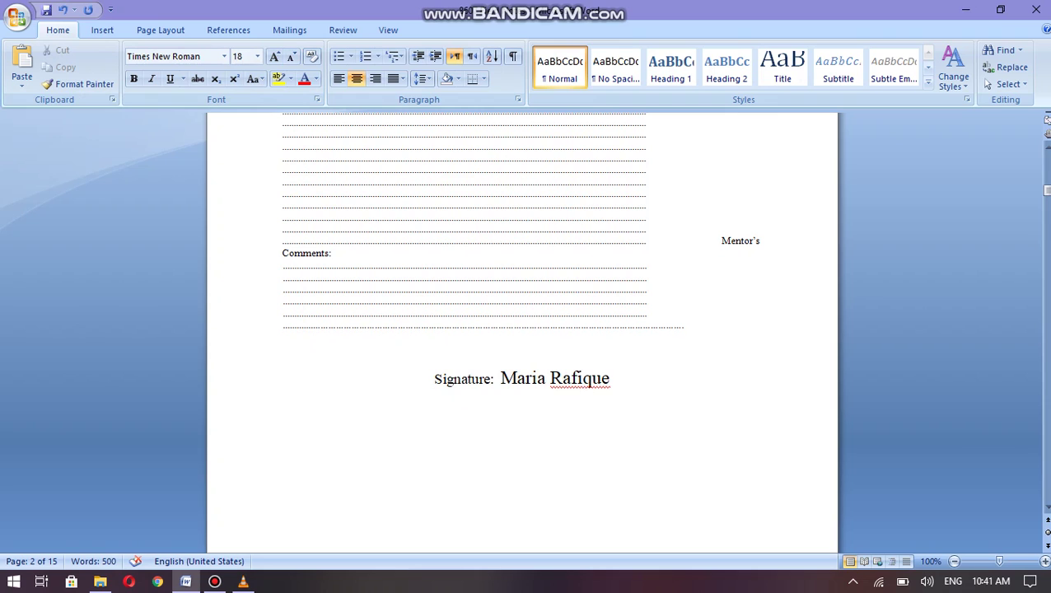
{"action": "key", "text": "End"}
{"action": "key", "text": "shift+Left"}
{"action": "key", "text": "shift+Left"}
{"action": "key", "text": "shift+Left"}
{"action": "key", "text": "shift+Left"}
{"action": "key", "text": "shift+Left"}
{"action": "key", "text": "shift+Left"}
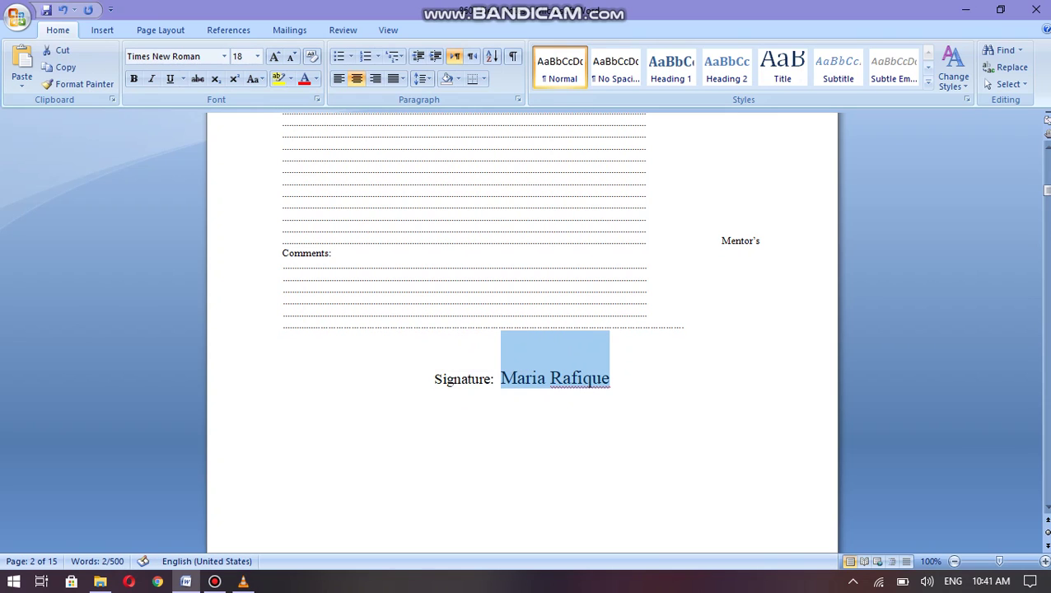
Preview script fonts on the signer's name and apply Rage Italic.
{"action": "key", "text": "ctrl+shift+f"}
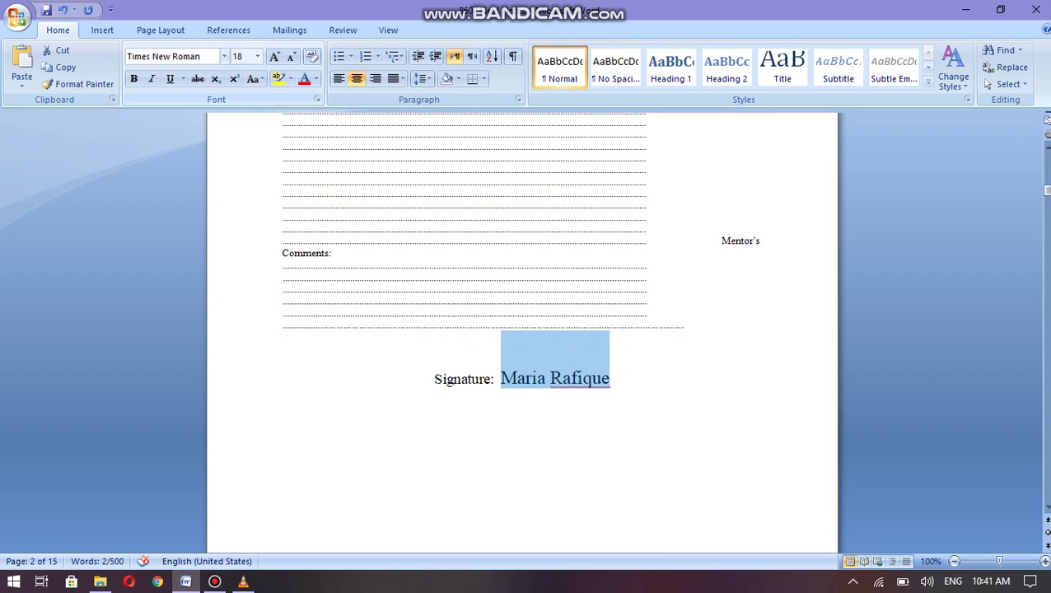
{"action": "key", "text": "alt+Down"}
{"action": "key", "text": "Down"}
{"action": "key", "text": "Up"}
{"action": "key", "text": "Up"}
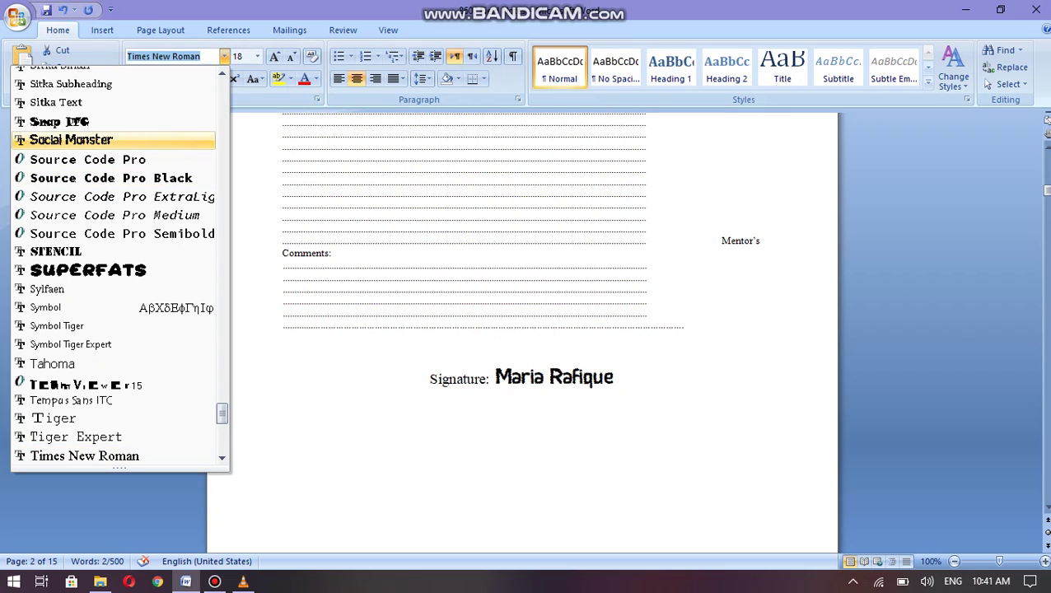
{"action": "key", "text": "Up"}
{"action": "key", "text": "Down"}
{"action": "key", "text": "Down"}
{"action": "key", "text": "Down"}
{"action": "key", "text": "Down"}
{"action": "key", "text": "Down"}
{"action": "key", "text": "Down"}
{"action": "key", "text": "Down"}
{"action": "key", "text": "Down"}
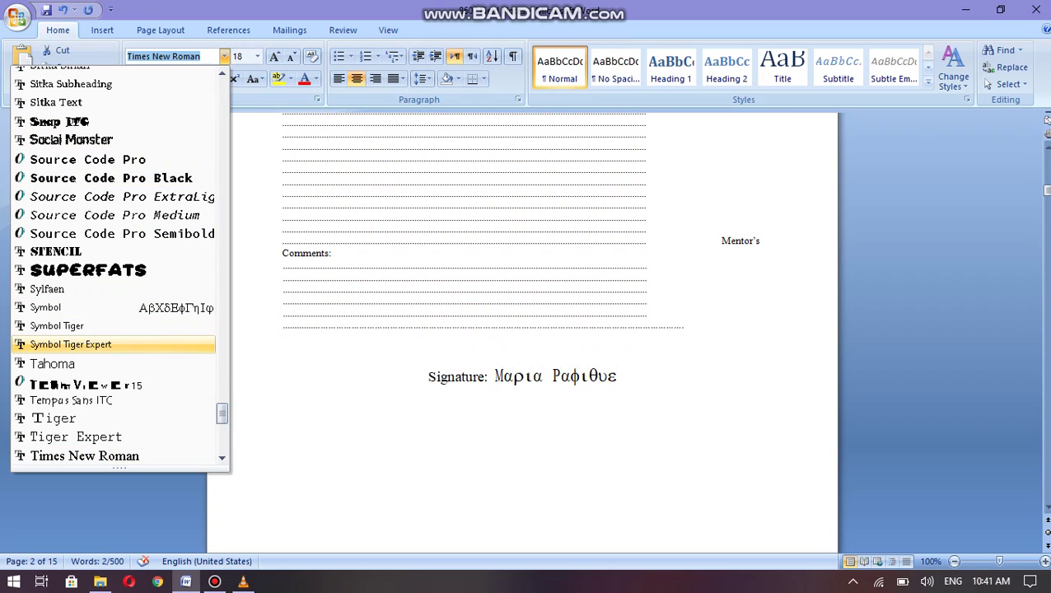
{"action": "key", "text": "Up"}
{"action": "key", "text": "Up"}
{"action": "key", "text": "Up"}
{"action": "scroll", "coordinate": [116, 264], "scroll_direction": "up", "scroll_amount": 7}
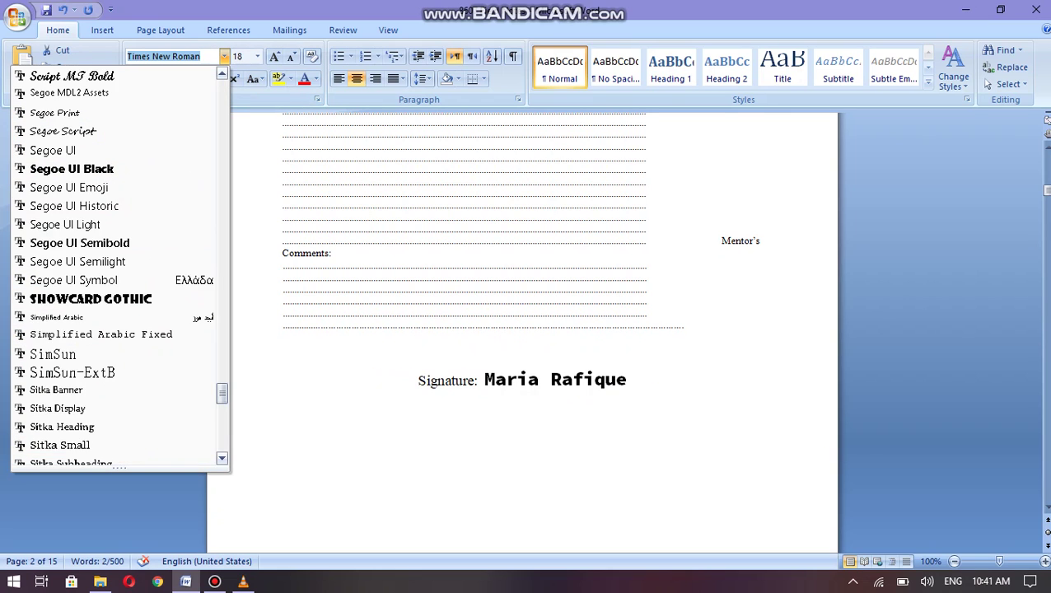
{"action": "scroll", "coordinate": [115, 264], "scroll_direction": "up", "scroll_amount": 7}
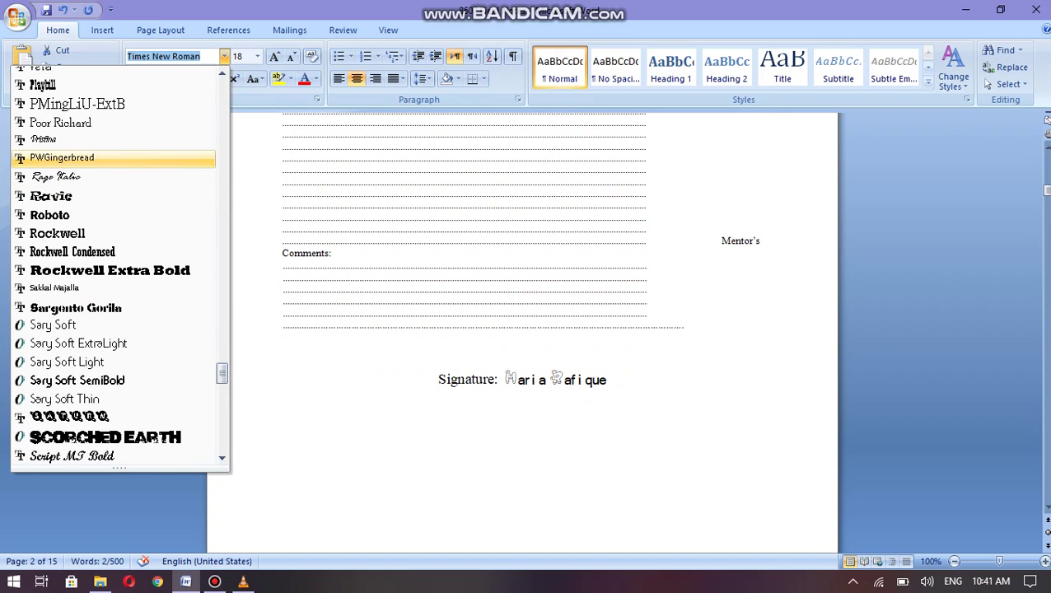
{"action": "key", "text": "Down"}
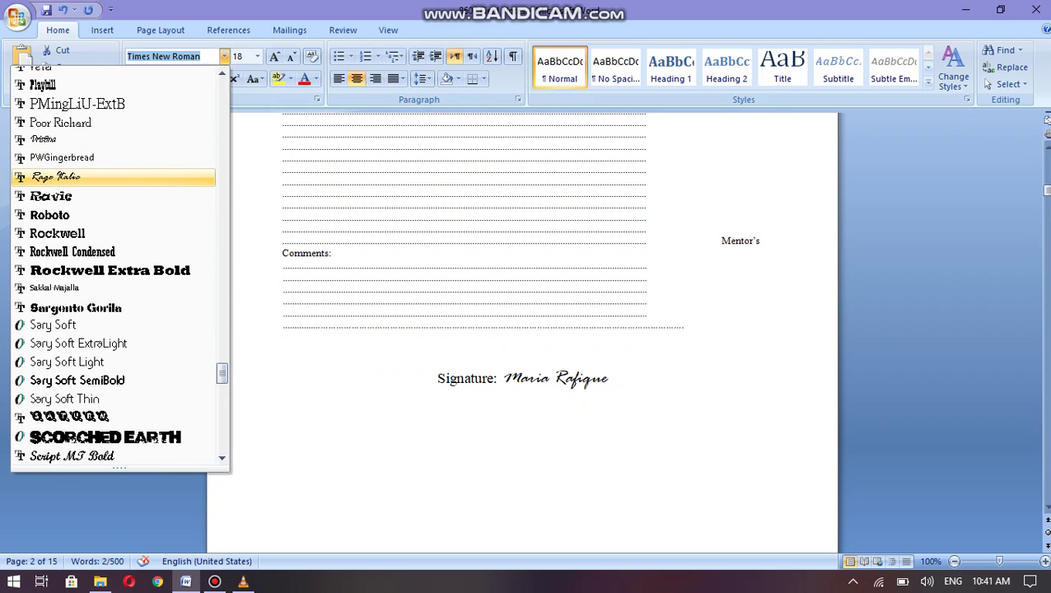
{"action": "key", "text": "Up"}
{"action": "key", "text": "Up"}
{"action": "key", "text": "Up"}
{"action": "key", "text": "Up"}
{"action": "key", "text": "Down"}
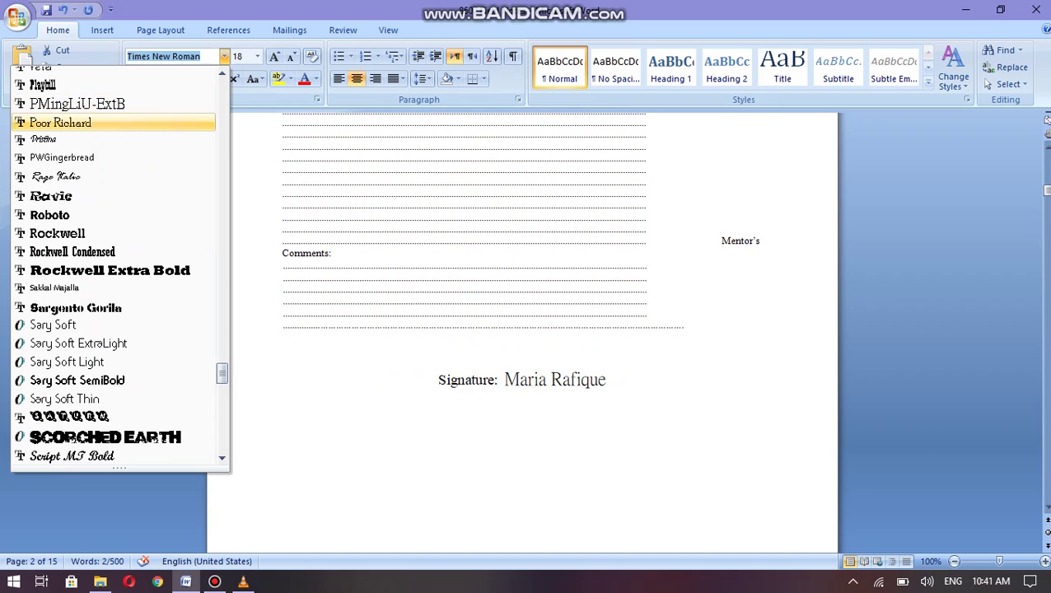
{"action": "key", "text": "Down"}
{"action": "key", "text": "Down"}
{"action": "key", "text": "Down"}
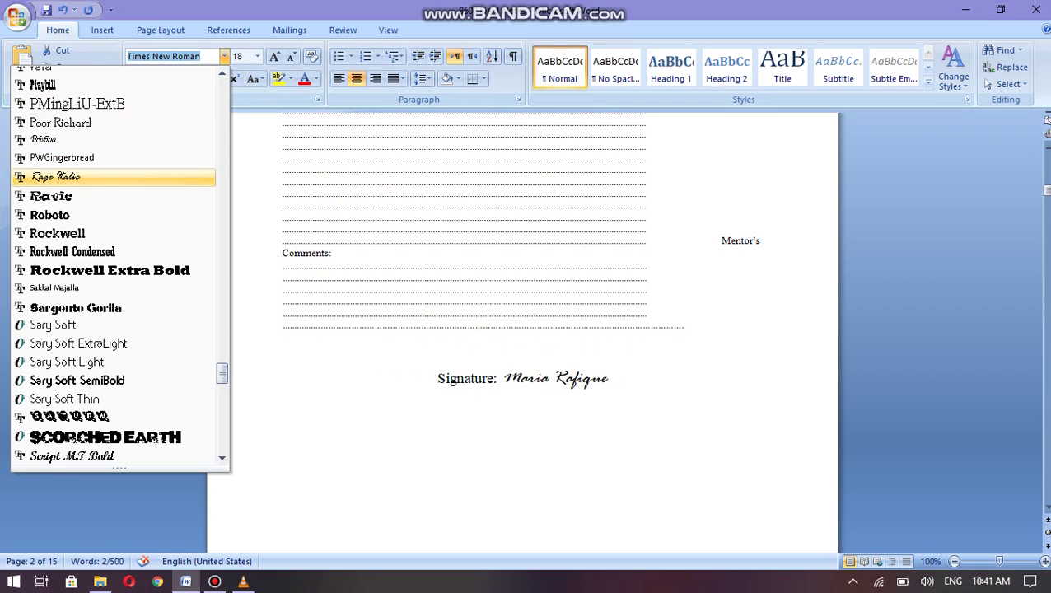
{"action": "key", "text": "Return"}
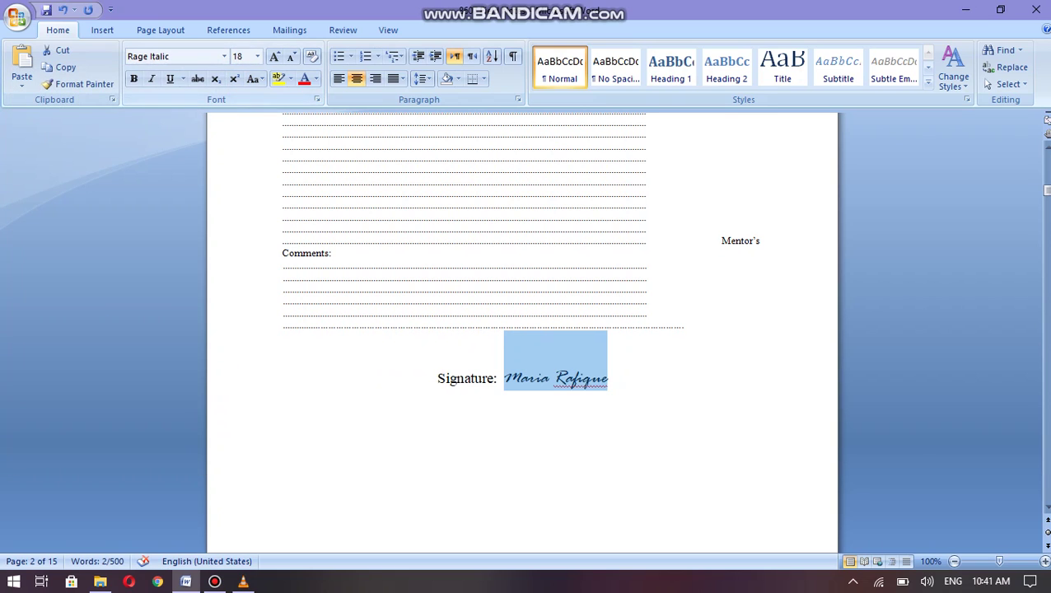
Switch the signer's name to the Brush Script MT font.
{"action": "key", "text": "alt+Down"}
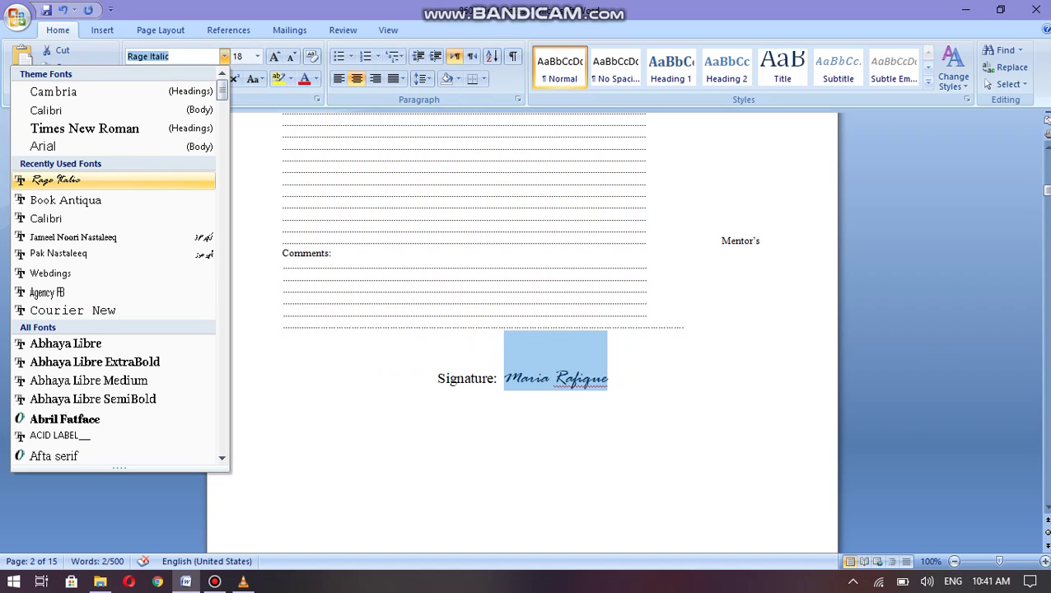
{"action": "key", "text": "Down"}
{"action": "key", "text": "Down"}
{"action": "key", "text": "Down"}
{"action": "key", "text": "Down"}
{"action": "key", "text": "Down"}
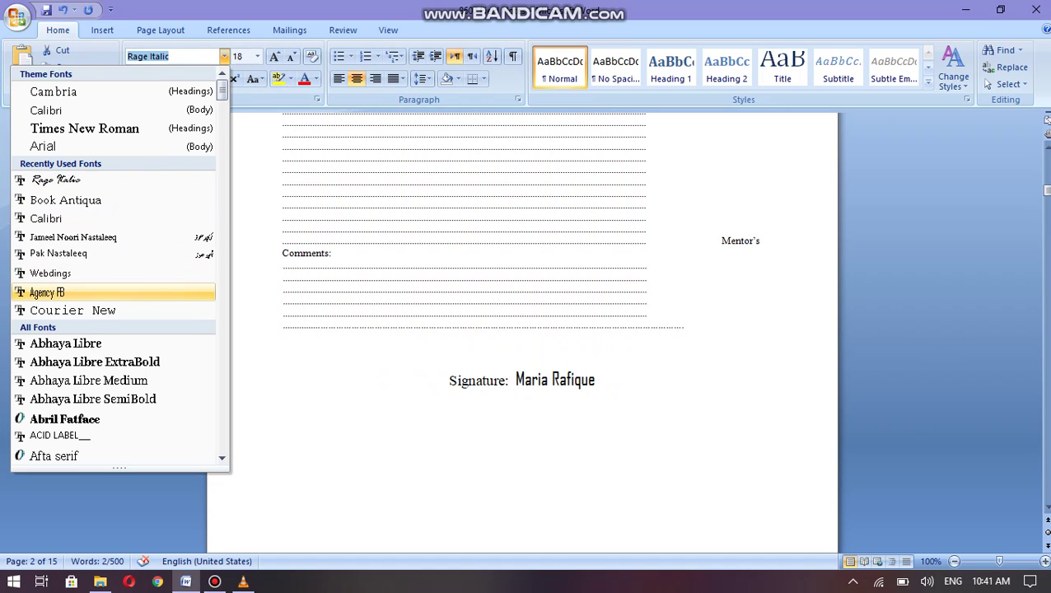
{"action": "scroll", "coordinate": [120, 264], "scroll_direction": "down", "scroll_amount": 5}
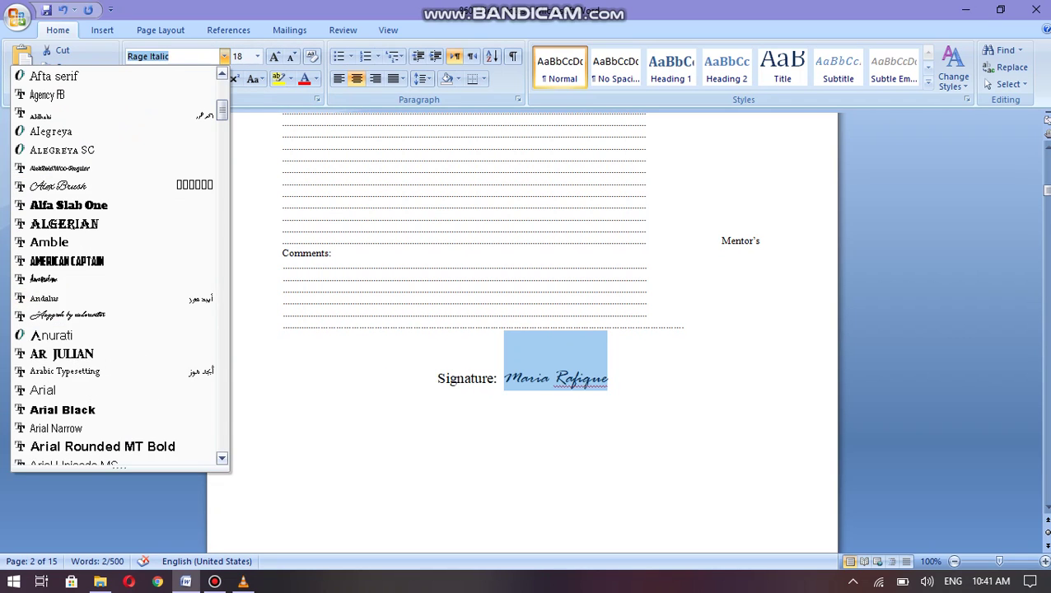
{"action": "scroll", "coordinate": [120, 263], "scroll_direction": "down", "scroll_amount": 5}
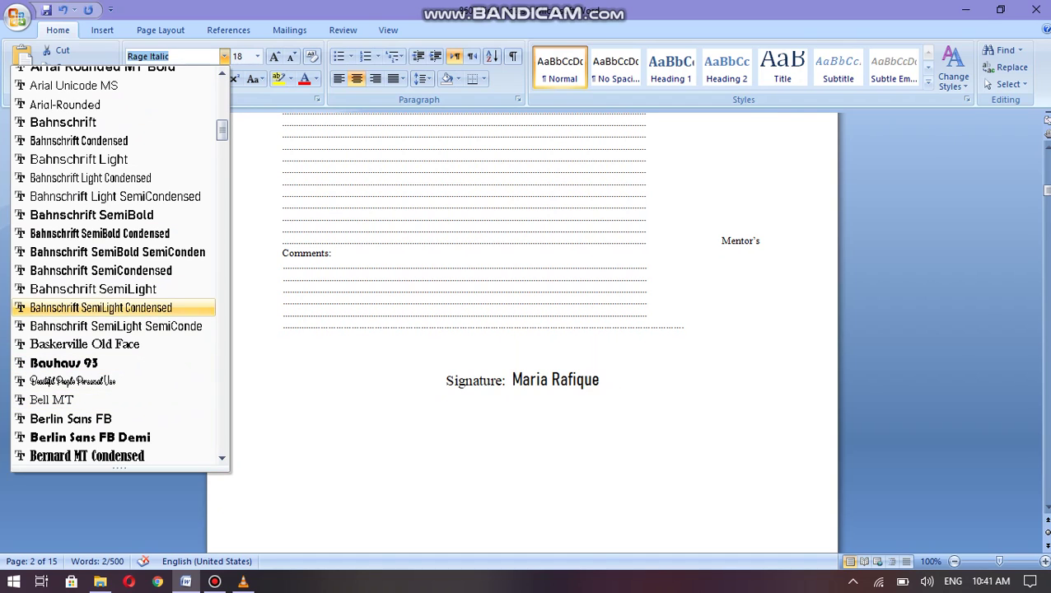
{"action": "scroll", "coordinate": [120, 264], "scroll_direction": "down", "scroll_amount": 5}
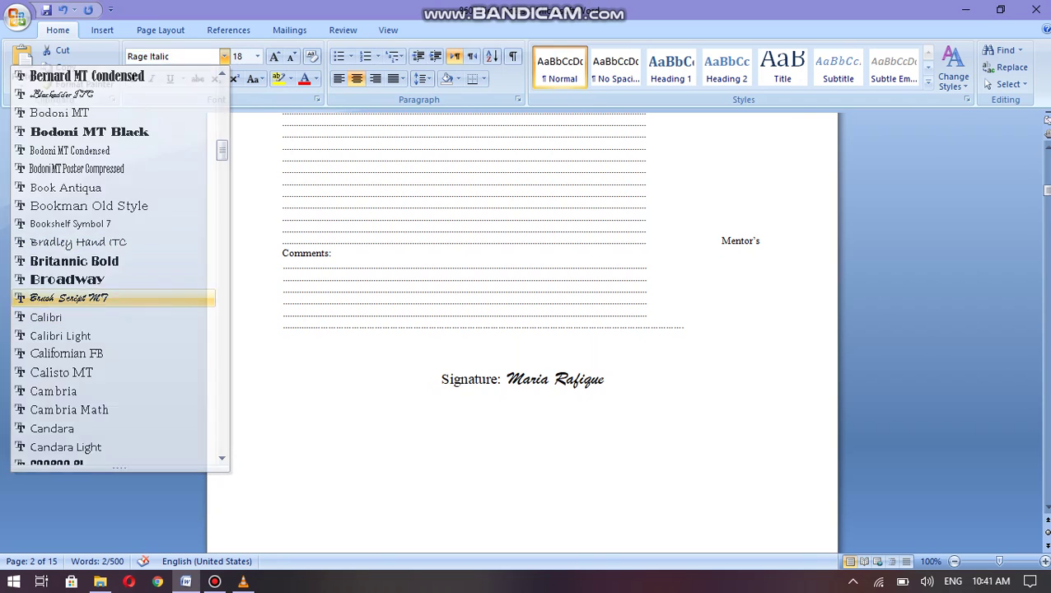
{"action": "left_click", "coordinate": [69, 298]}
Left-align the line below the signature and set its font size to 24.
{"action": "left_click", "coordinate": [521, 476]}
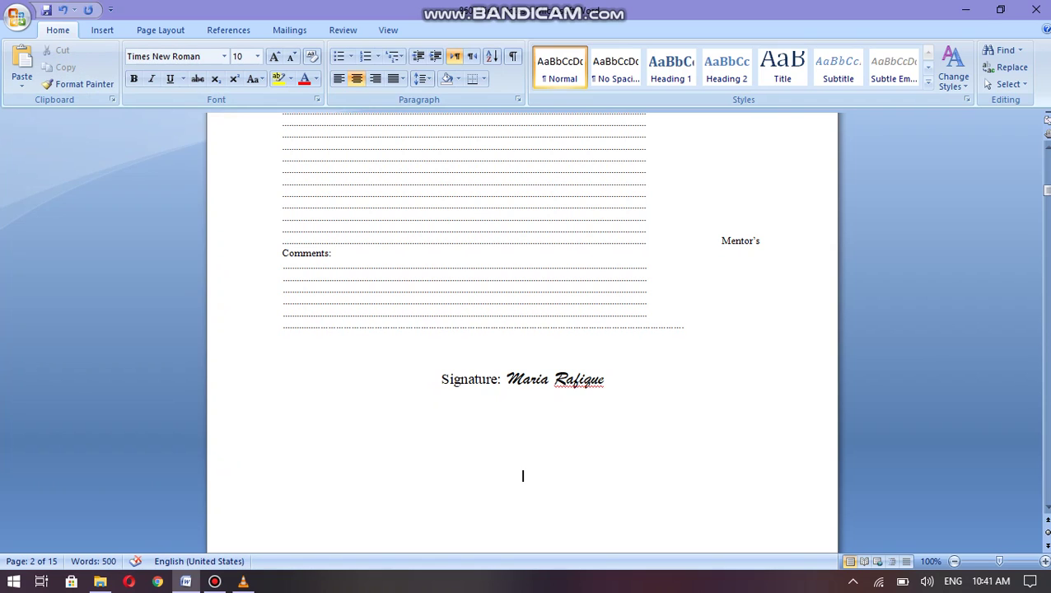
{"action": "key", "text": "ctrl+l"}
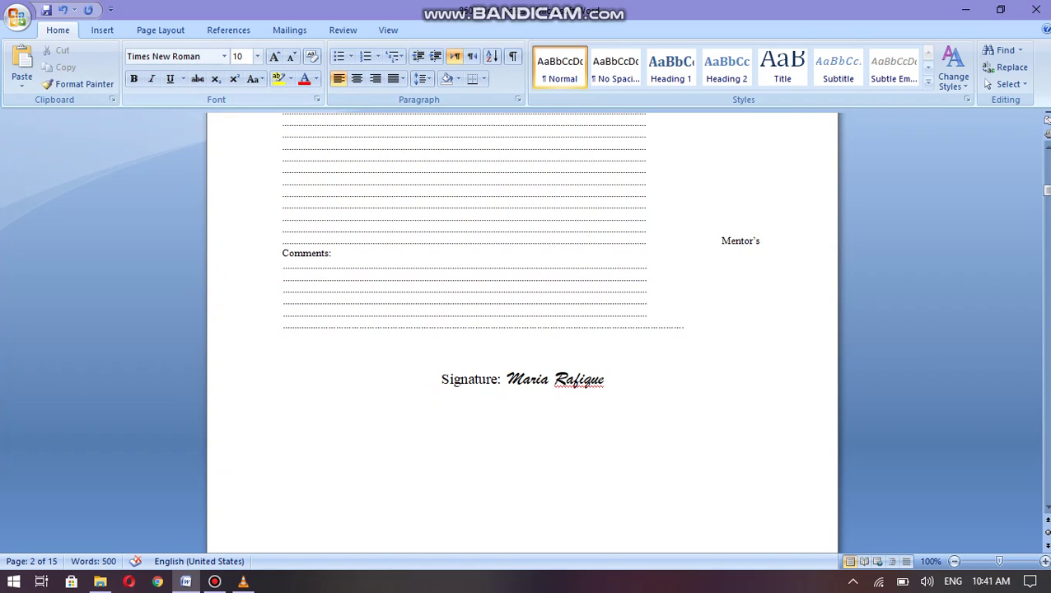
{"action": "left_click", "coordinate": [257, 56]}
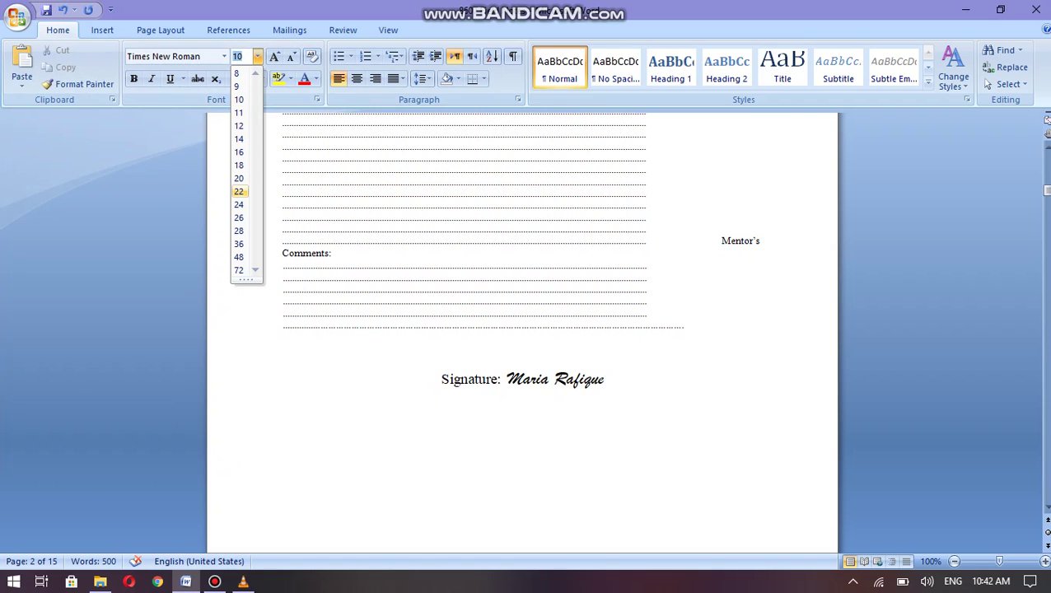
{"action": "left_click", "coordinate": [247, 193]}
{"action": "left_click", "coordinate": [522, 535]}
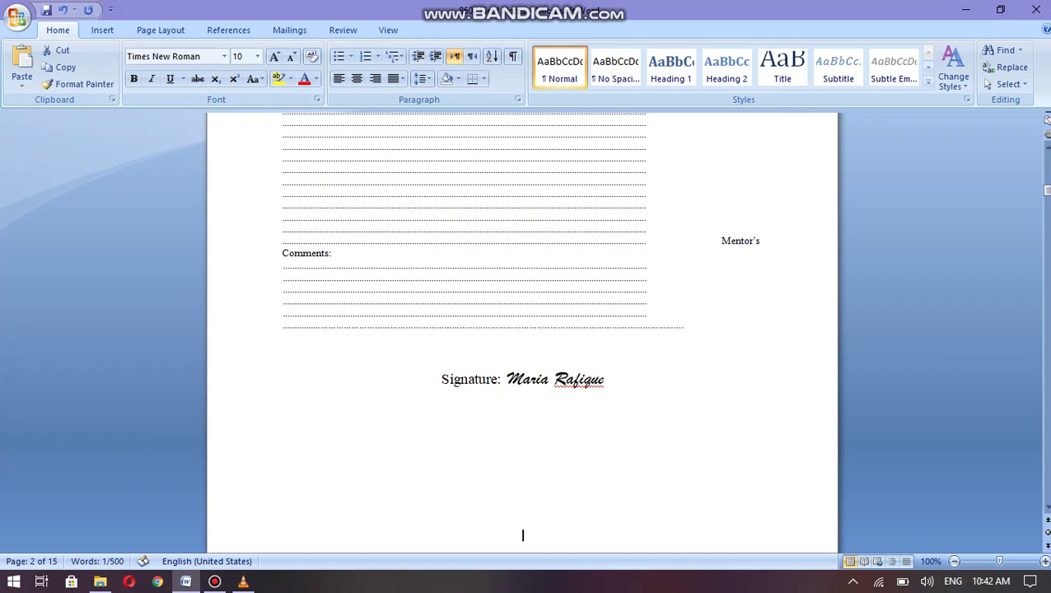
{"action": "double_click", "coordinate": [307, 487]}
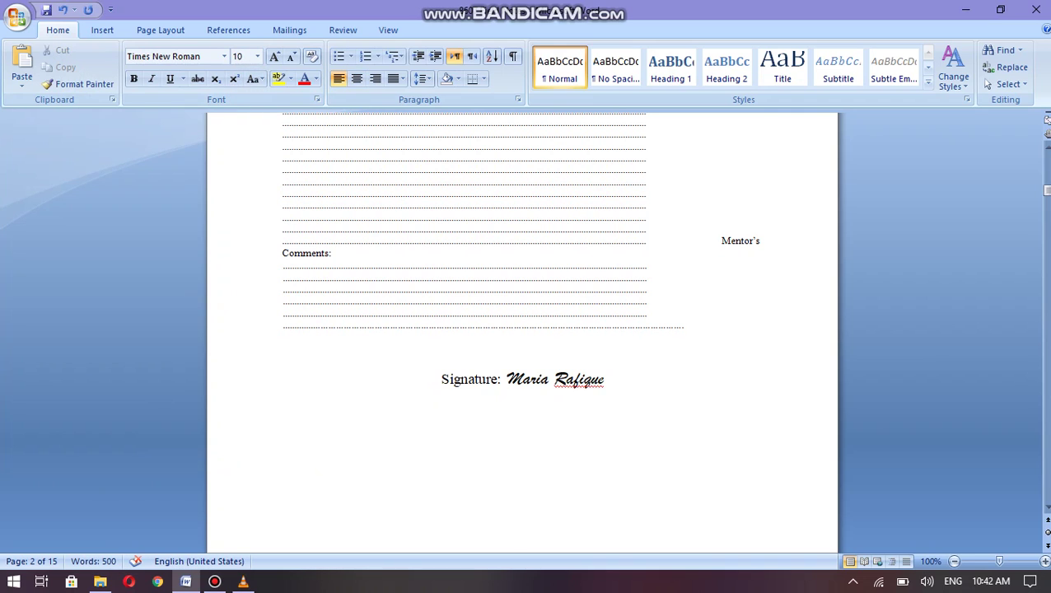
{"action": "left_click", "coordinate": [257, 56]}
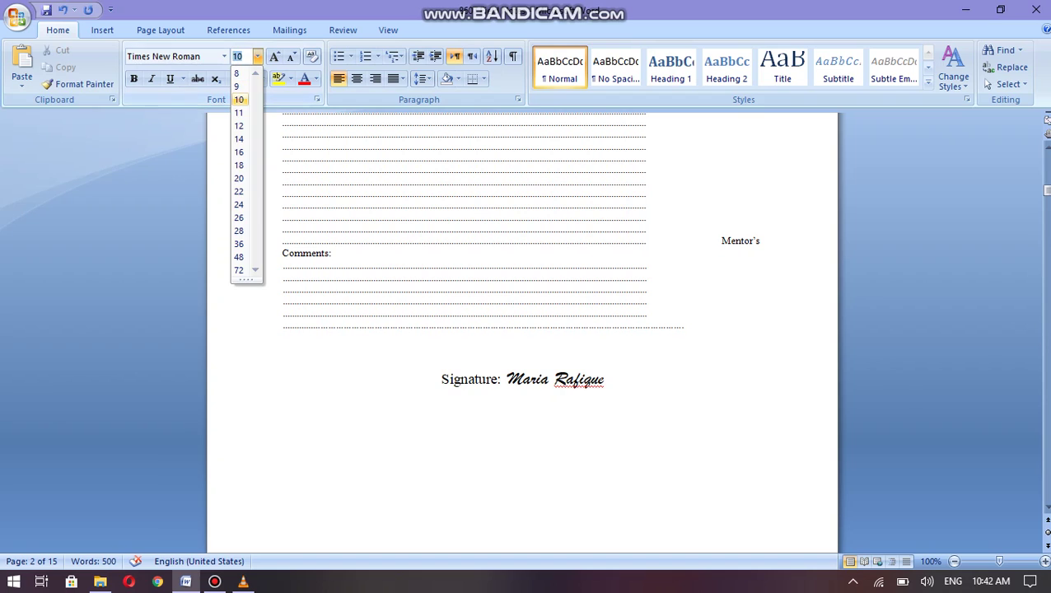
{"action": "left_click", "coordinate": [239, 205]}
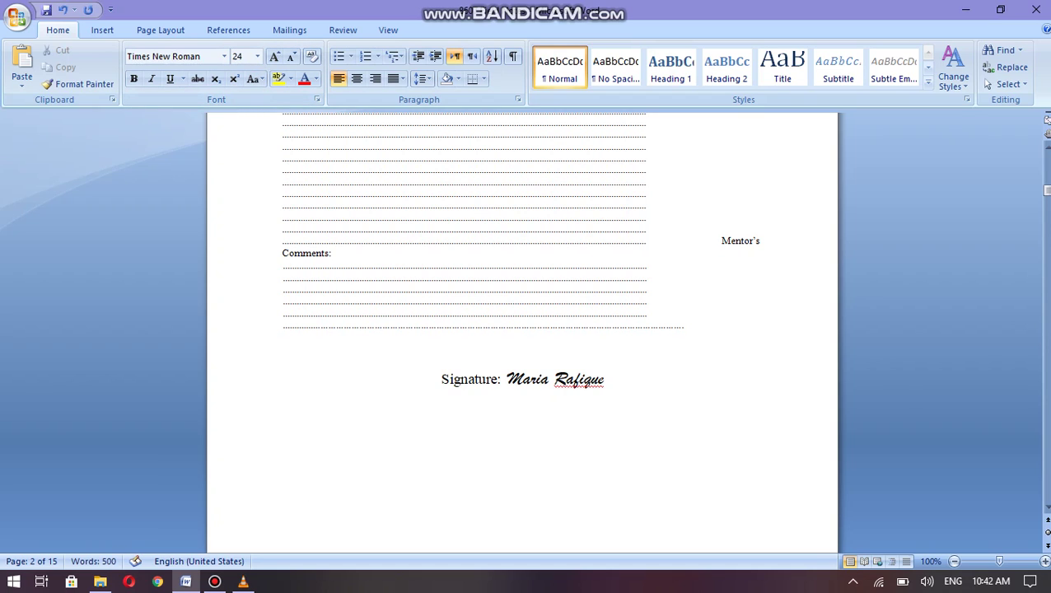
Type the Roman Urdu note beginning 'Soft m sign ma nam likhty hwy...'.
{"action": "type", "text": "Soft"}
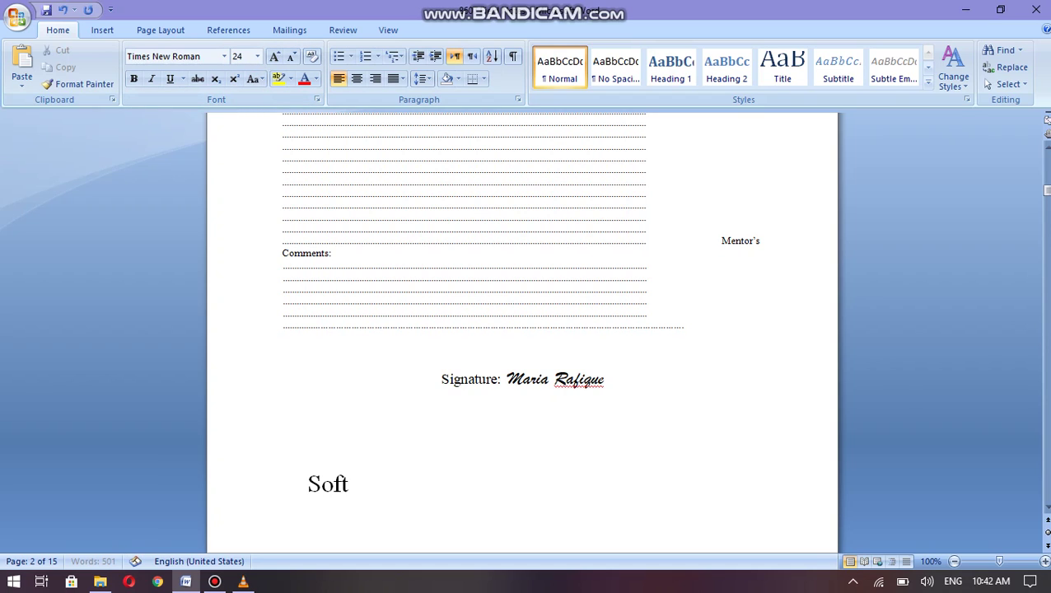
{"action": "type", "text": " m sign "}
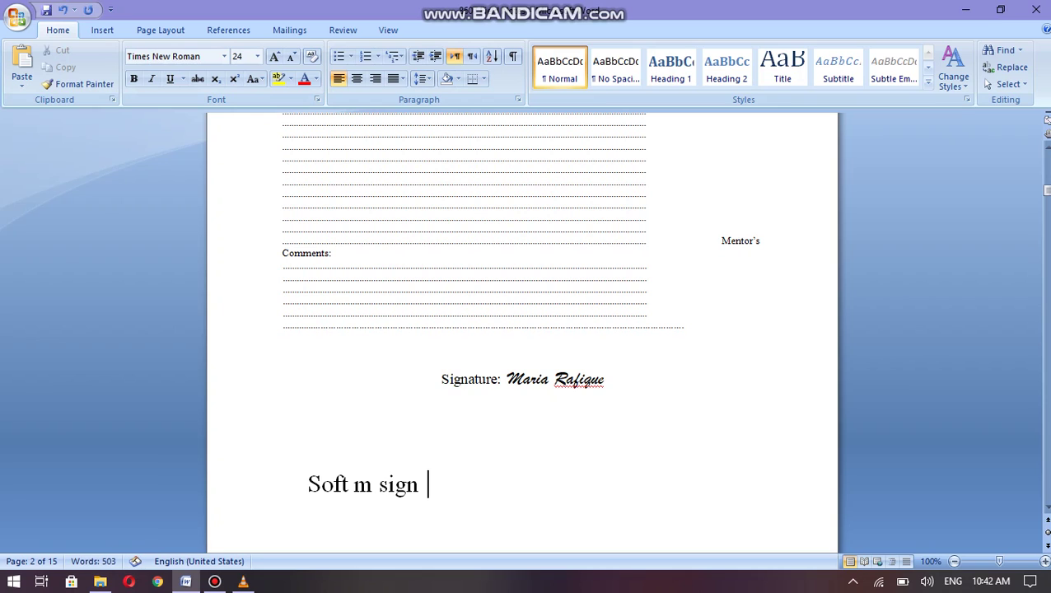
{"action": "type", "text": "ma nam l"}
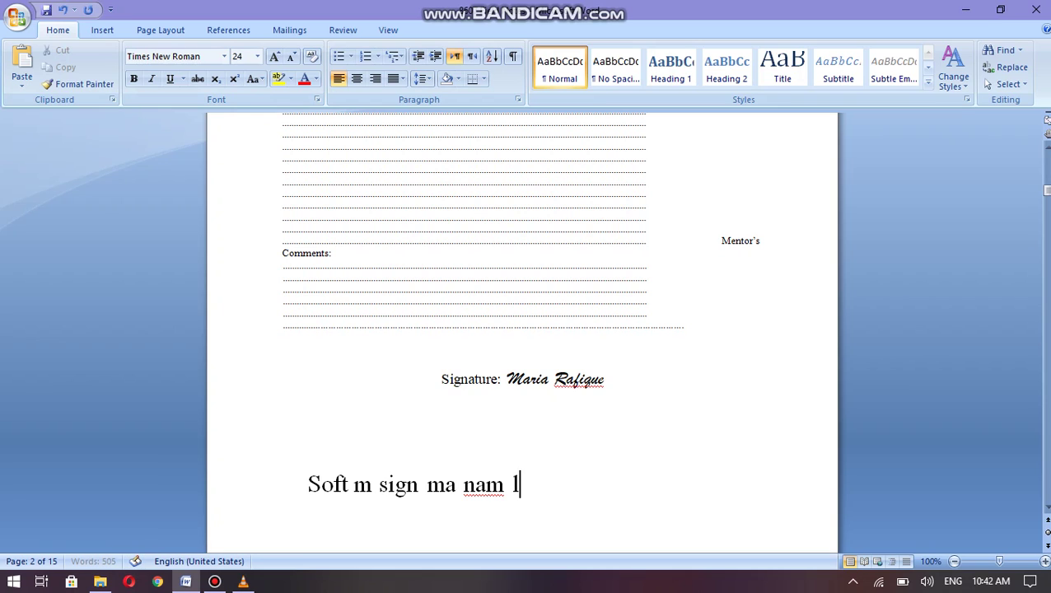
{"action": "type", "text": "ikhty"}
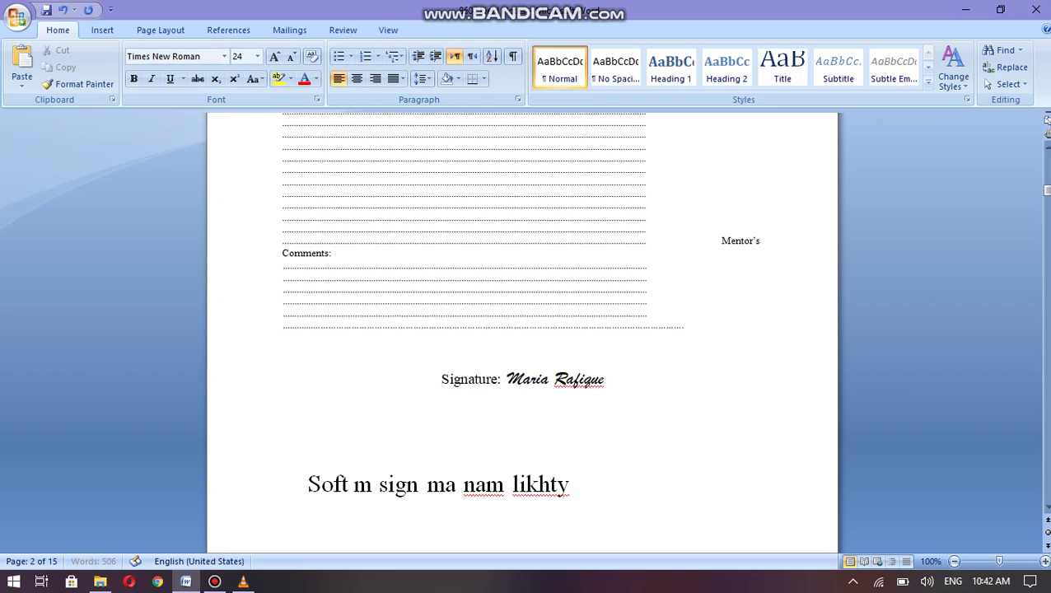
{"action": "type", "text": " hwy st"}
{"action": "type", "text": "le"}
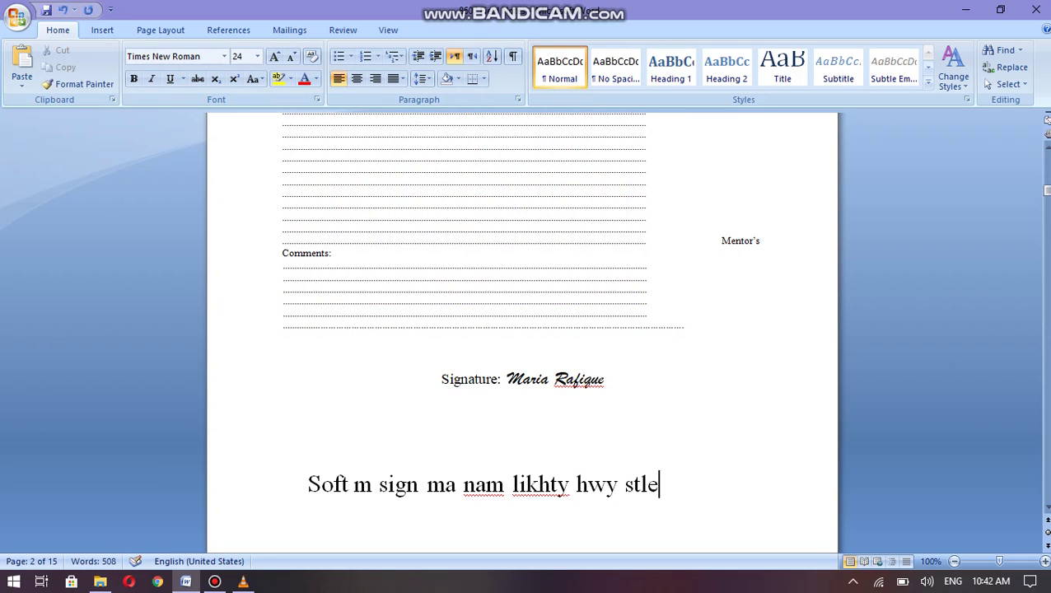
{"action": "key", "text": "BackSpace"}
{"action": "key", "text": "BackSpace"}
{"action": "type", "text": "yle ch"}
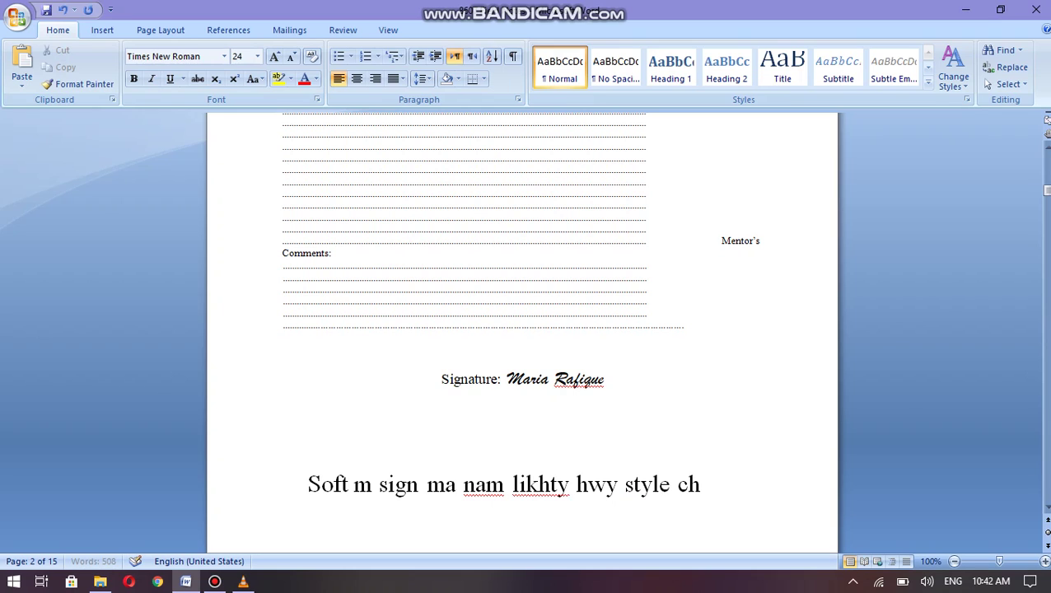
{"action": "type", "text": "ang"}
{"action": "type", "text": "r skt"}
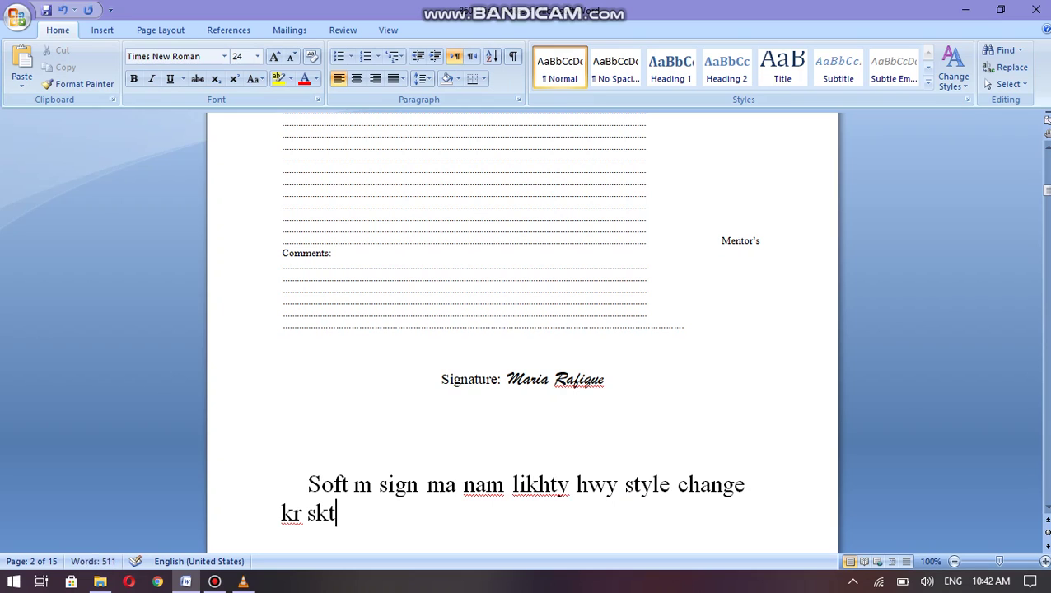
{"action": "type", "text": "y hn"}
{"action": "type", "text": "..."}
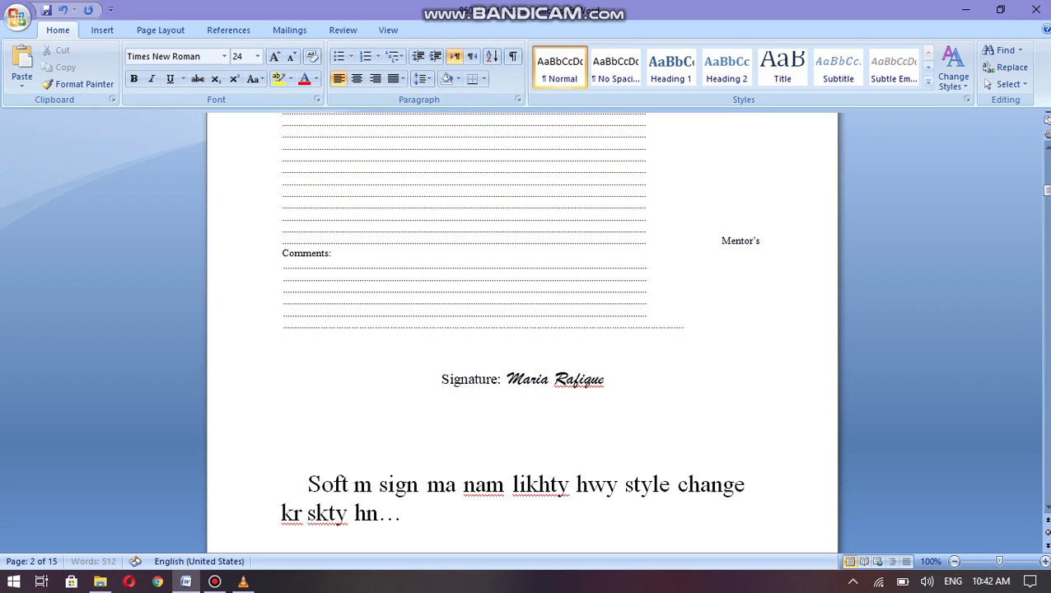